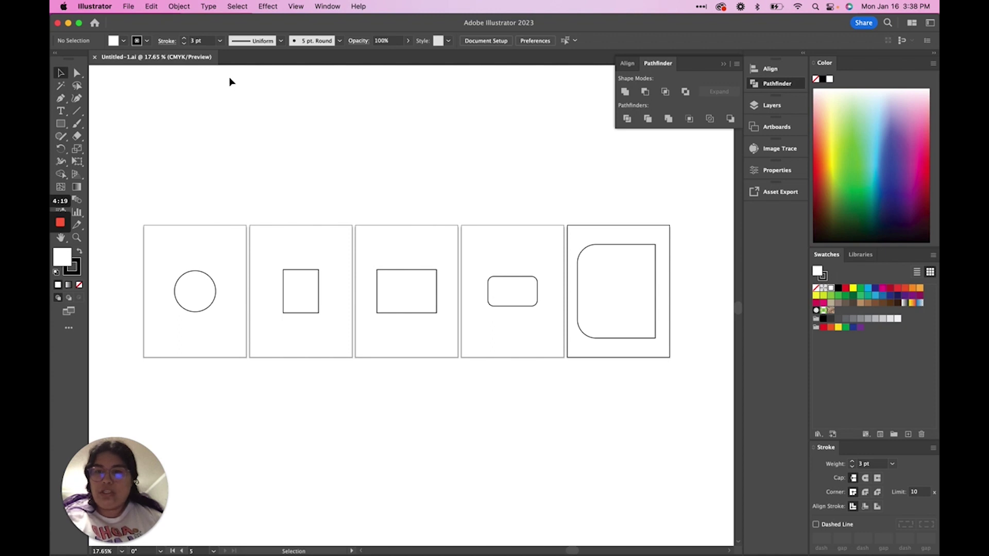
Create a new document 12 in wide and 12 in high with one artboard
click(129, 6)
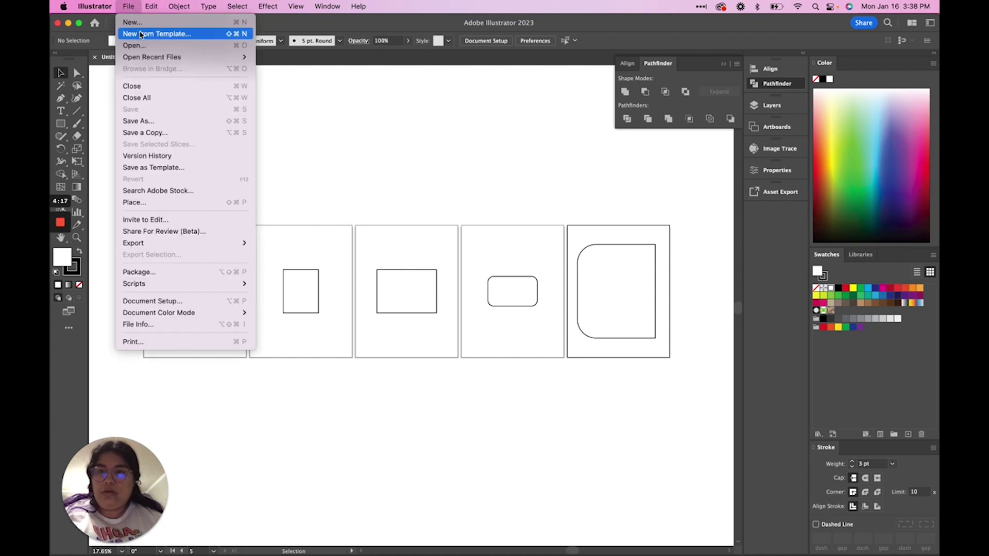
click(149, 23)
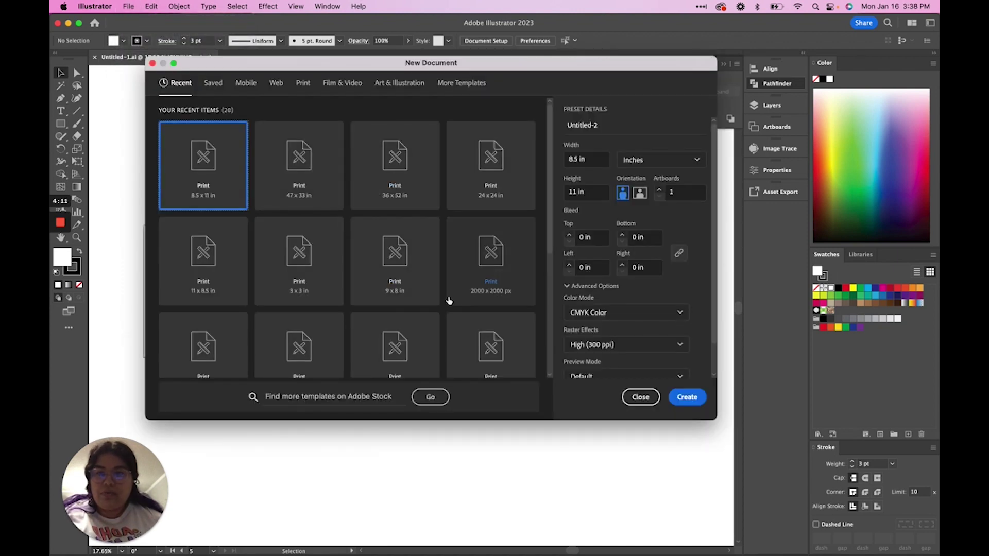
scroll(450, 301, down, 10)
scroll(449, 299, up, 10)
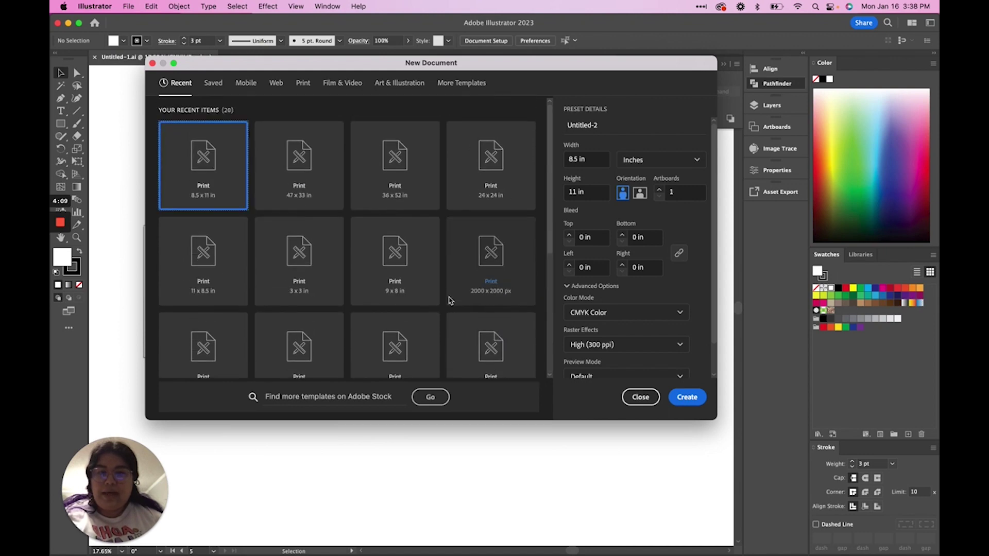
click(603, 159)
text(12)
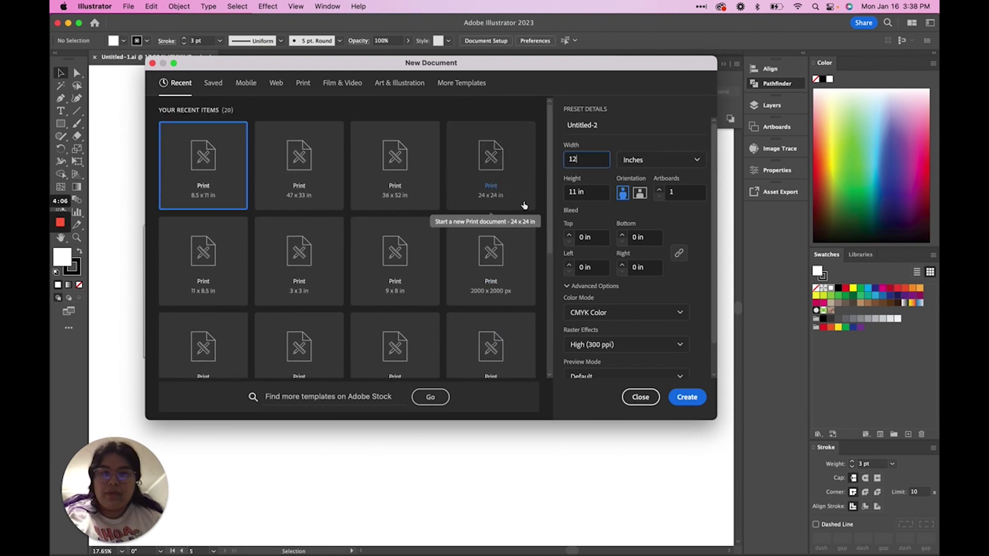
key(Tab)
text(12)
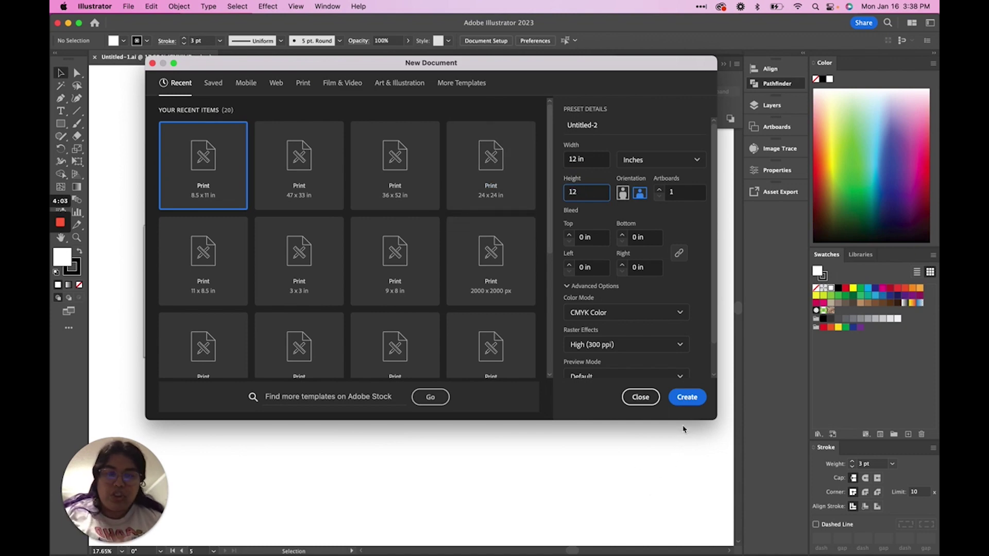
click(685, 398)
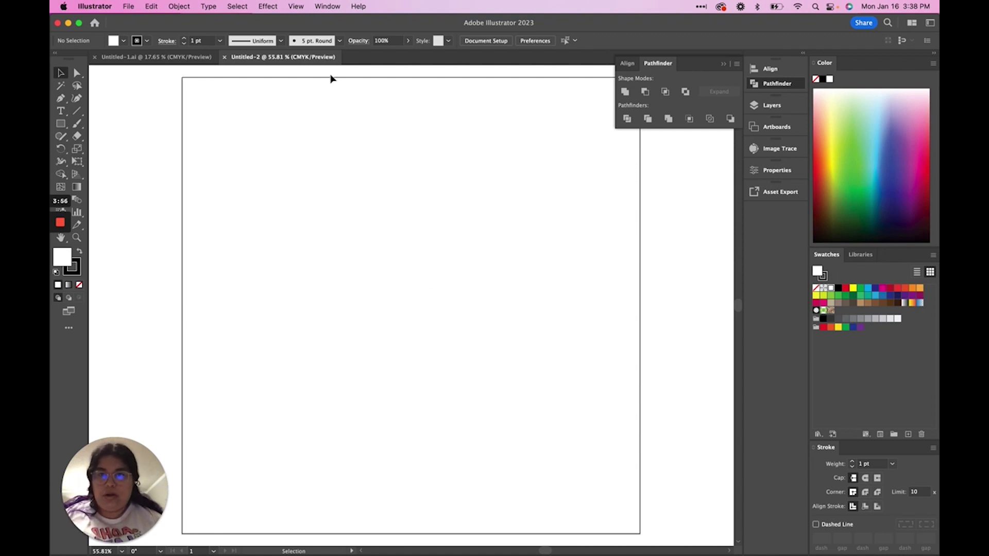
click(206, 57)
drag(166, 254, 514, 311)
click(266, 57)
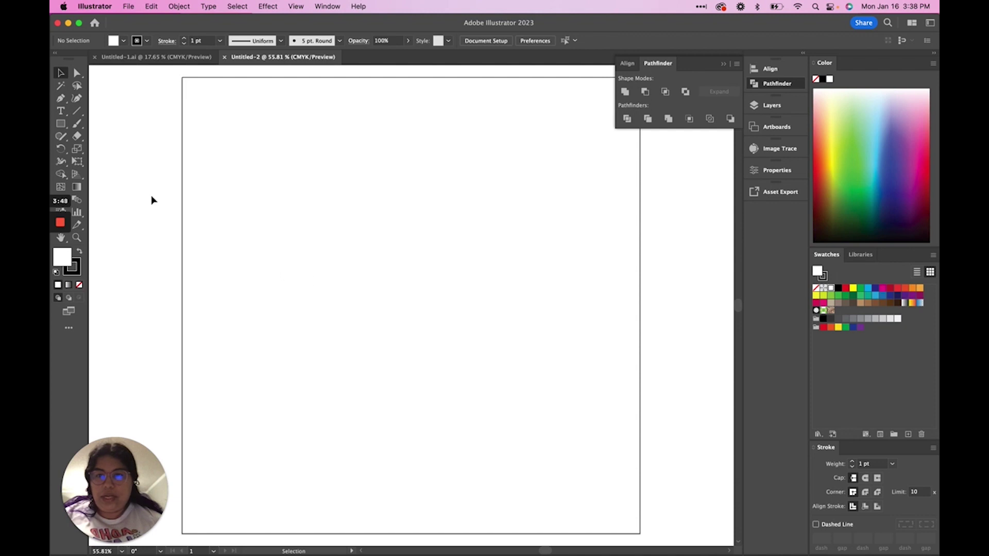
Draw a small square about 0.625 in per side near the artboard's upper-left corner
click(65, 125)
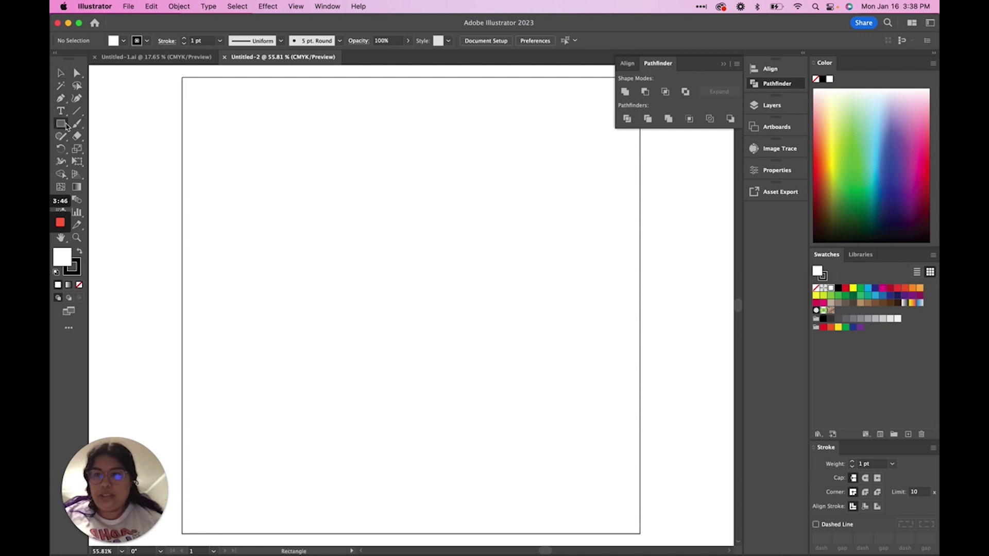
drag(206, 101, 231, 125)
click(61, 73)
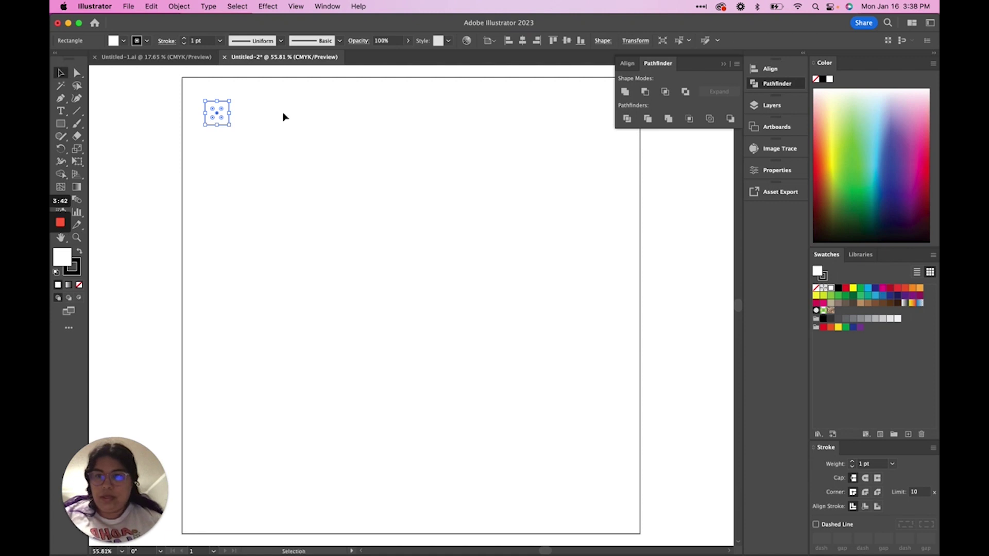
click(61, 128)
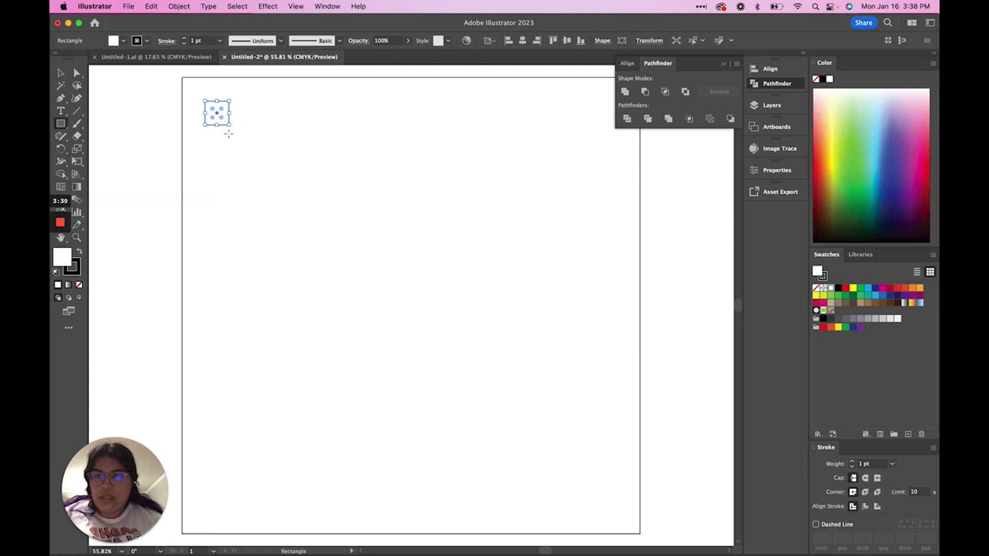
click(57, 73)
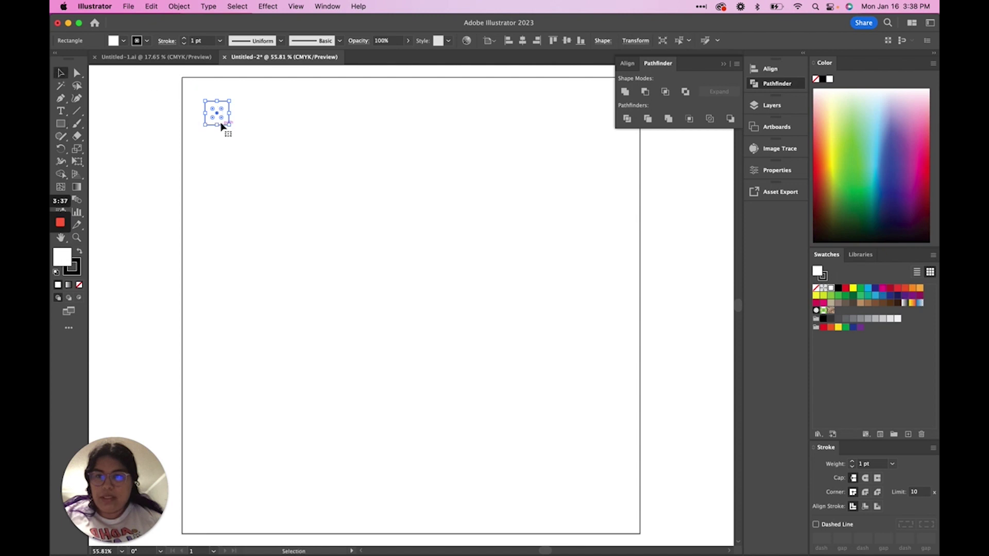
Set the small square's width and height to 1 in each and deselect it
click(777, 170)
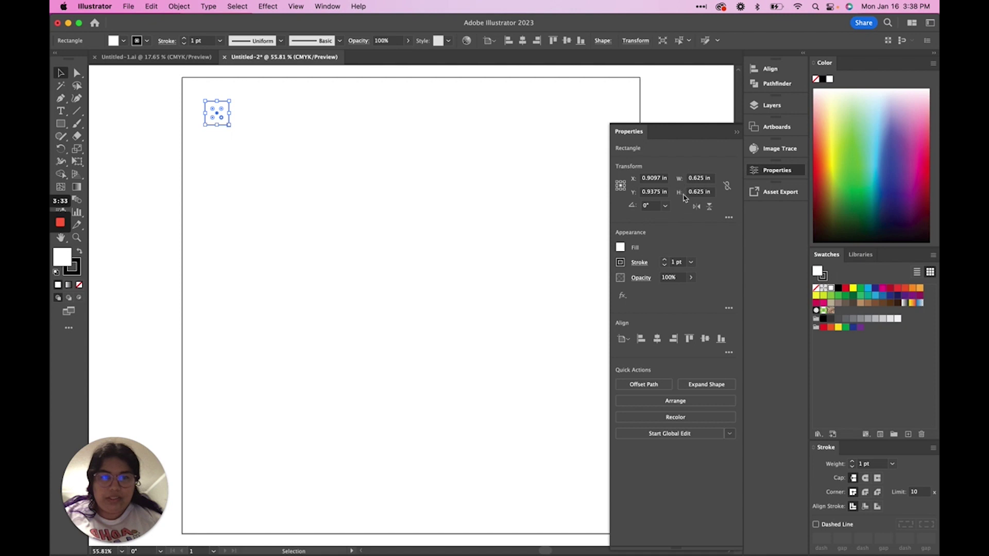
click(698, 179)
text(1)
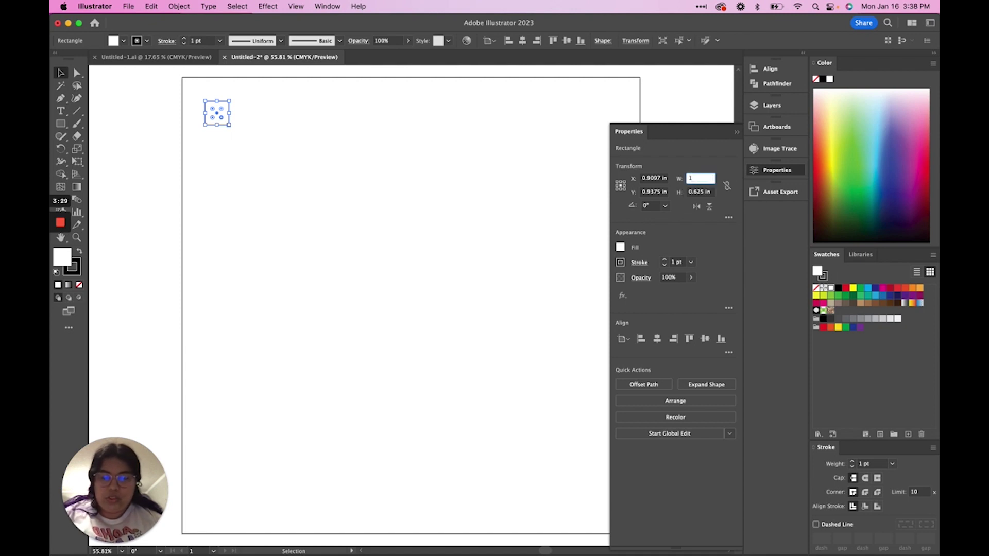
key(Tab)
text(1)
key(Tab)
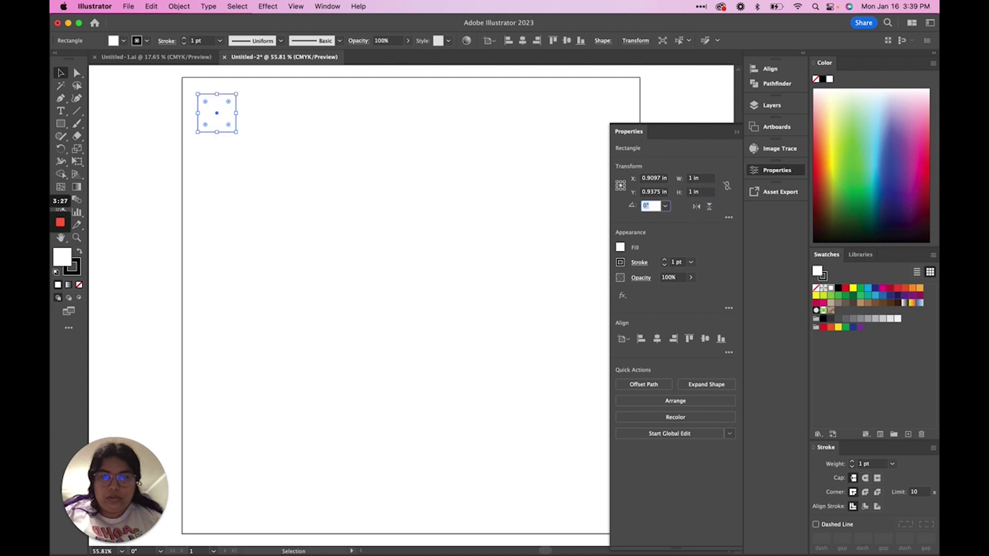
click(262, 127)
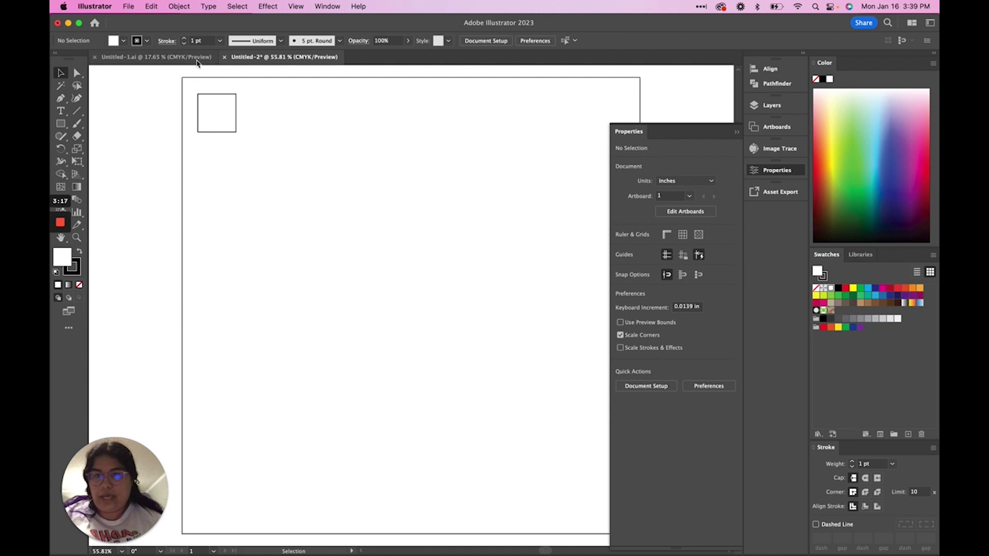
Copy the circle, both rectangles and the small rounded rectangle from Untitled-1 and paste them into Untitled-2
click(149, 57)
drag(166, 257, 542, 335)
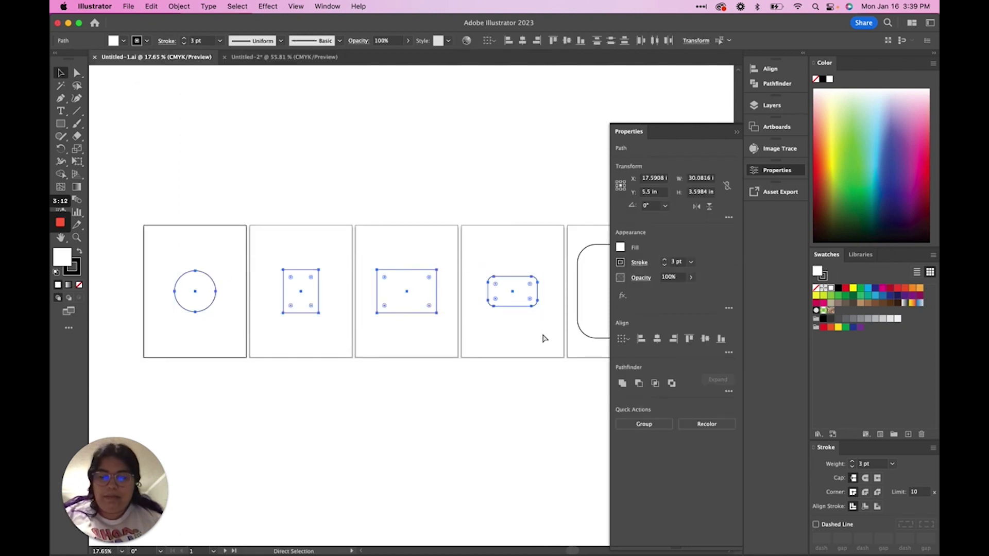
click(284, 57)
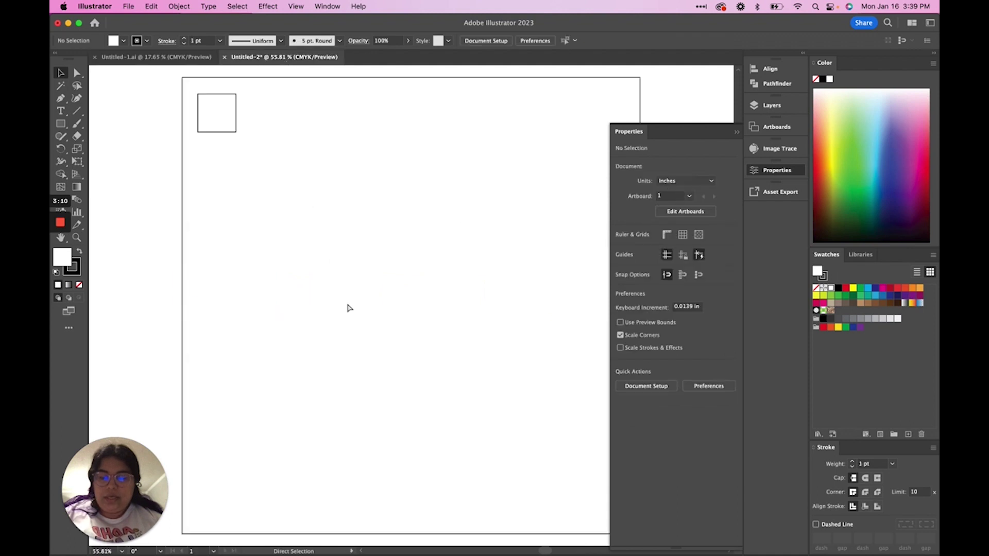
key(super+v)
click(375, 398)
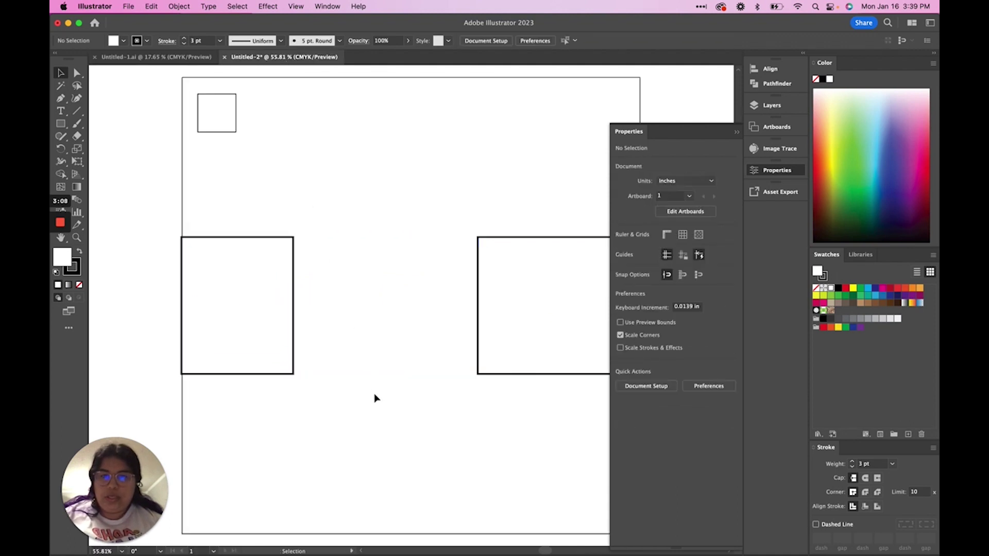
Arrange the four pasted shapes inside the artboard, with the circle and wide rectangle above the tall rectangle and rounded rectangle
scroll(376, 398, down, 5)
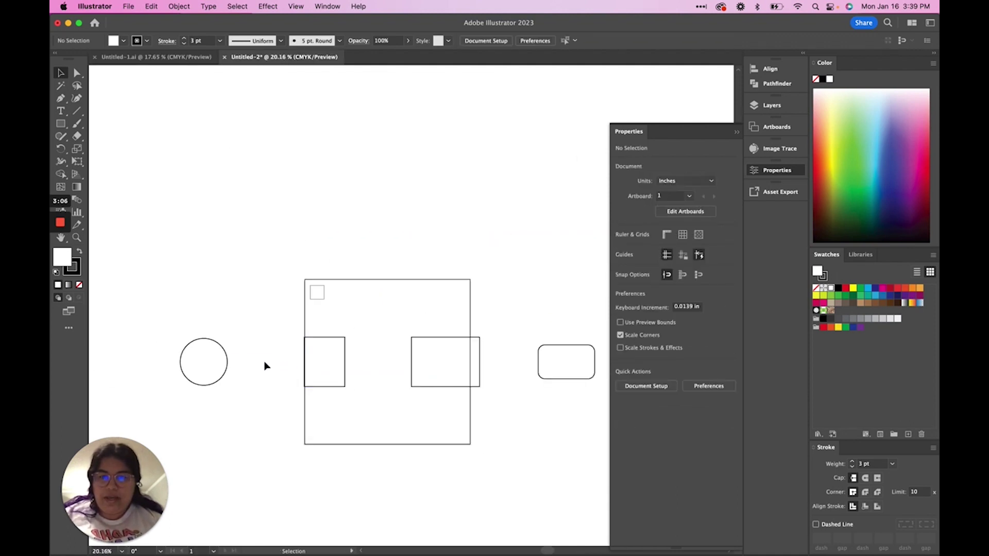
drag(219, 352, 374, 299)
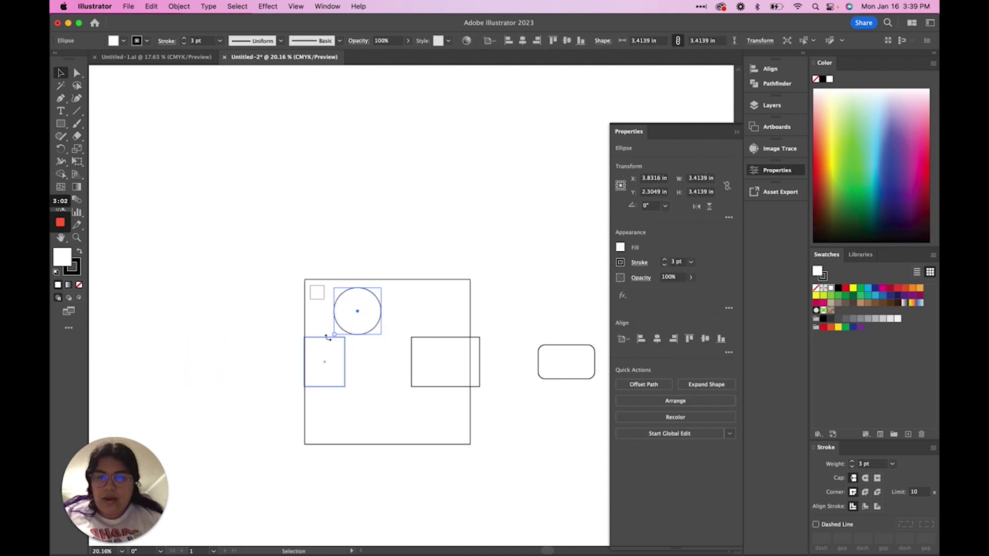
drag(324, 345, 348, 361)
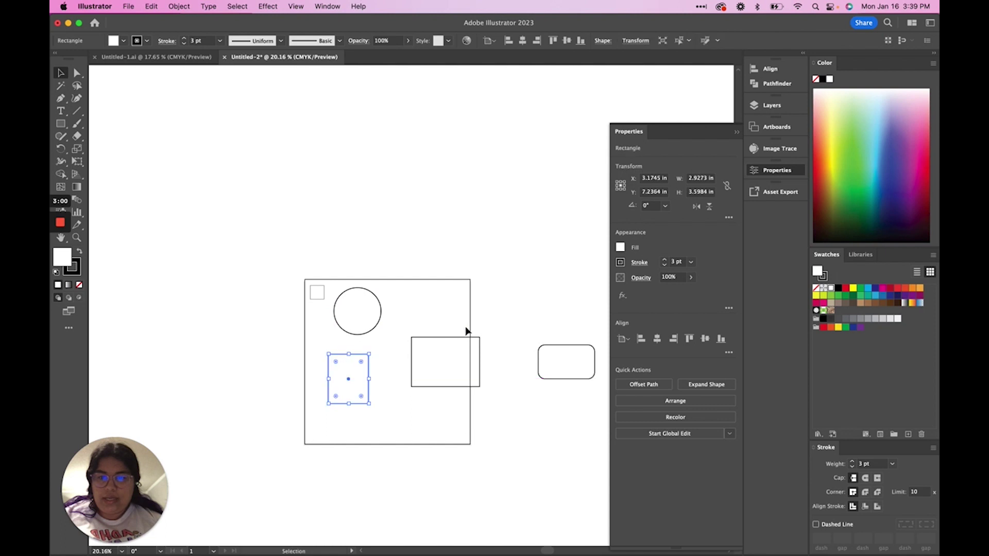
drag(455, 340, 438, 288)
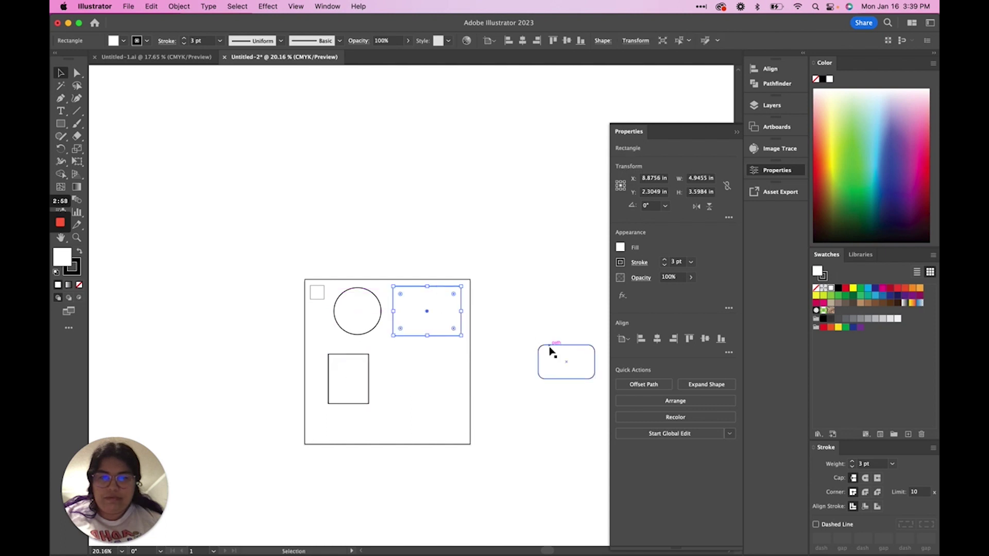
drag(553, 349, 407, 372)
click(415, 340)
drag(417, 337, 412, 339)
click(439, 438)
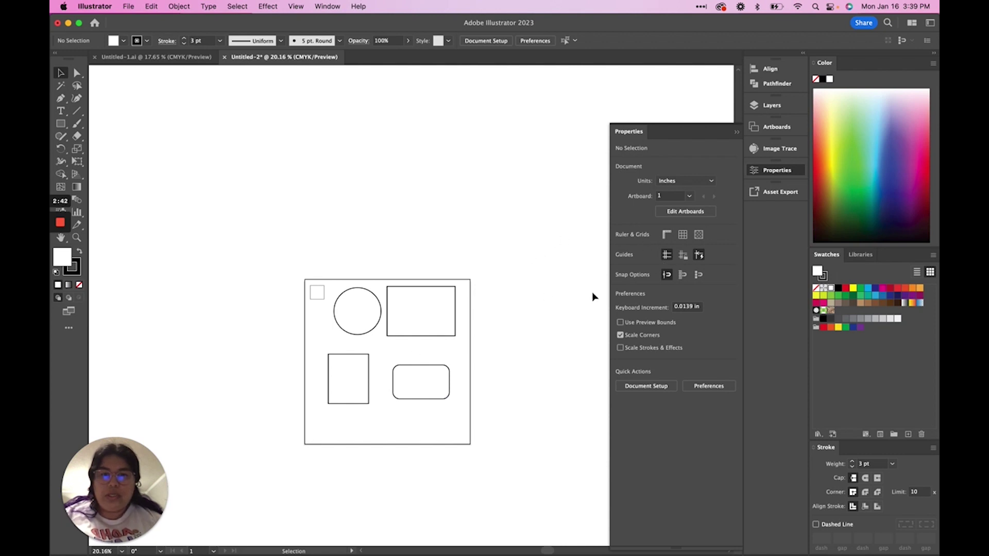
Add a second artboard and place copies of all five shapes on it in the same layout as the first
click(776, 127)
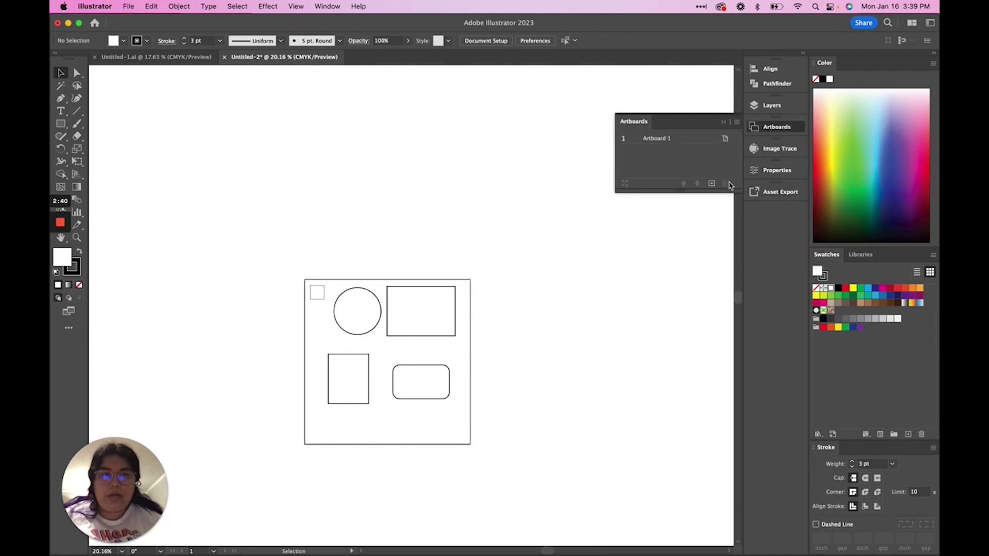
click(712, 184)
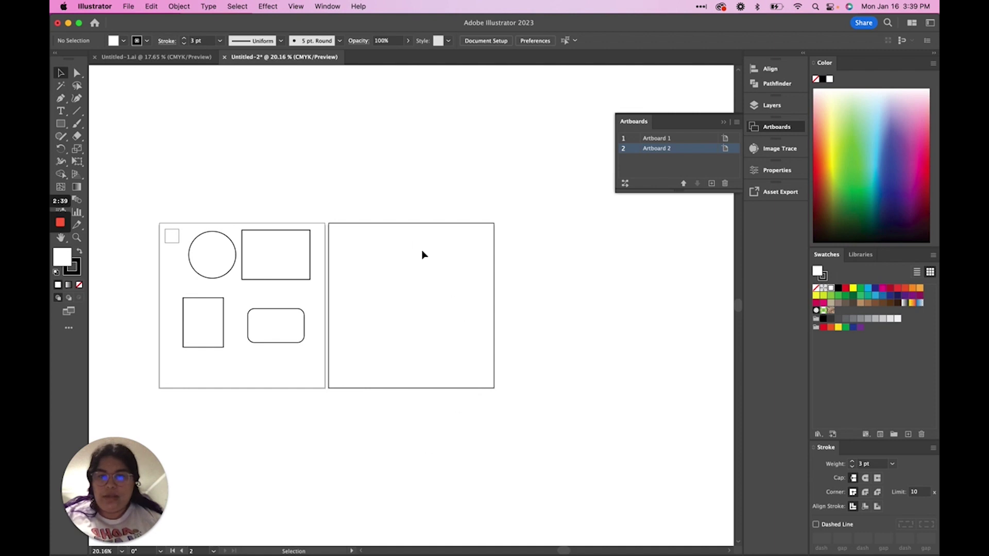
drag(156, 225, 316, 362)
key(super+c)
key(super+v)
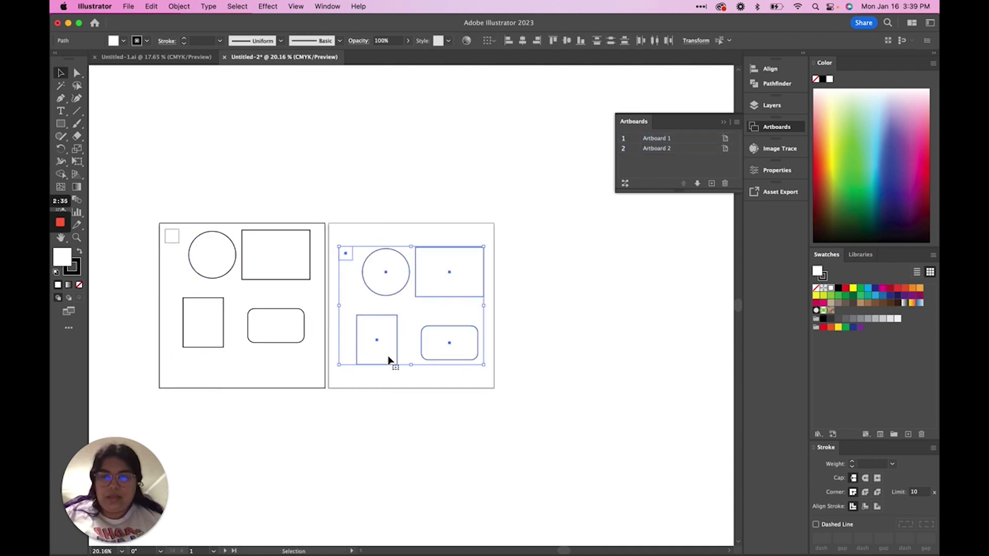
drag(418, 269, 415, 252)
click(414, 365)
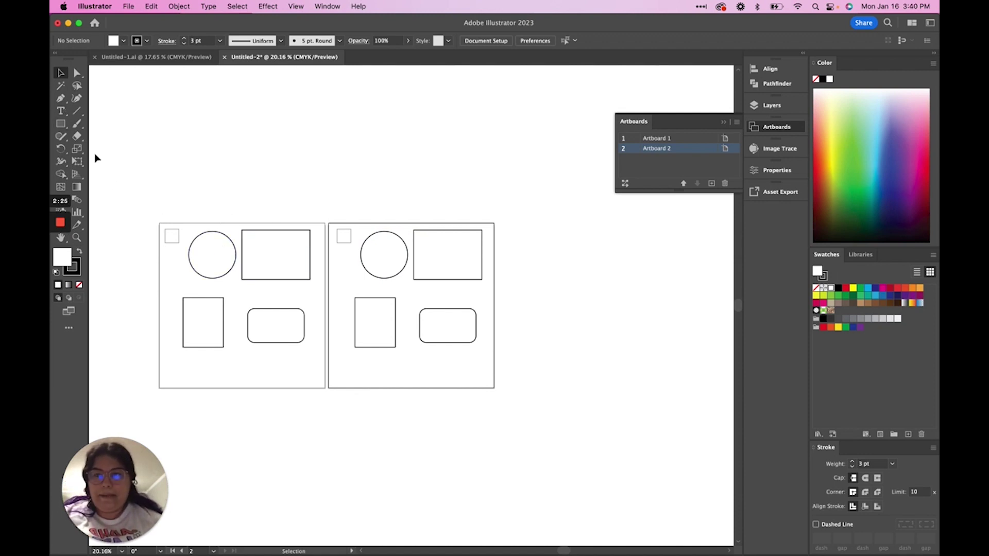
Add the text label INTERIOR at 60 pt and place it just above the first artboard
click(66, 114)
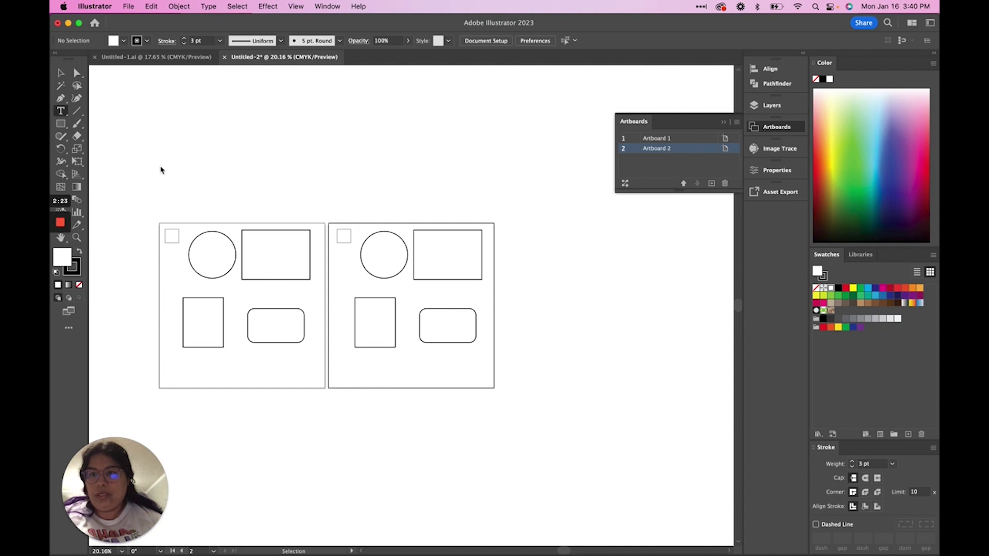
click(212, 200)
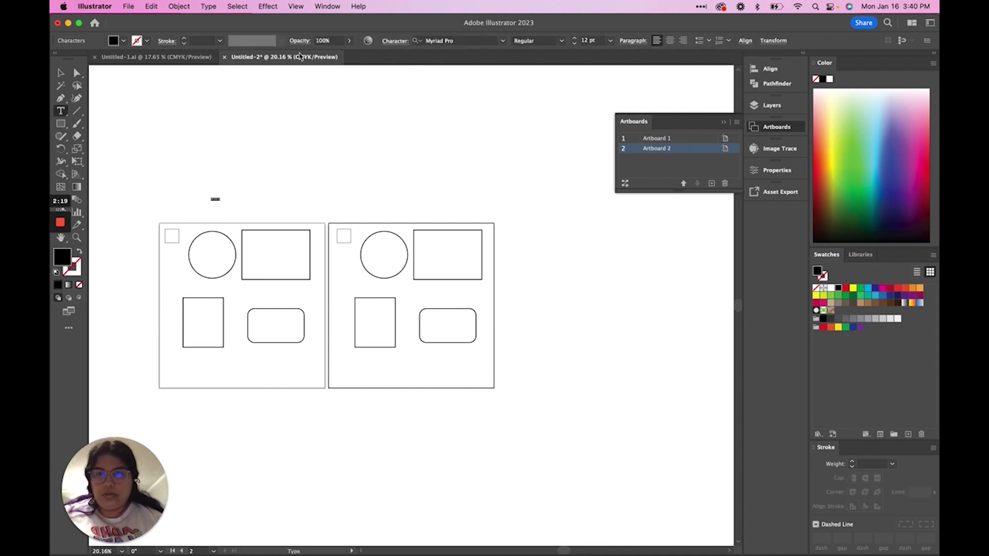
click(576, 39)
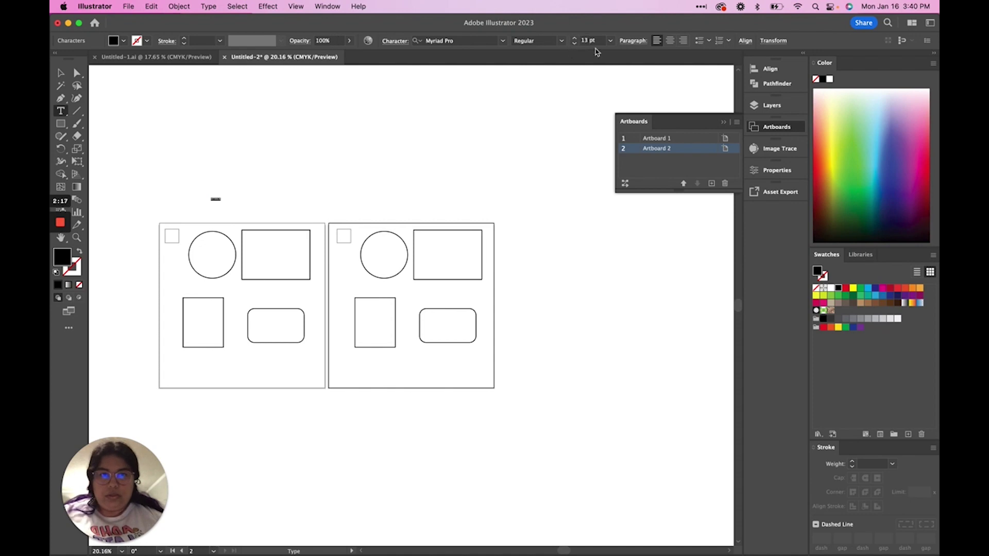
click(611, 41)
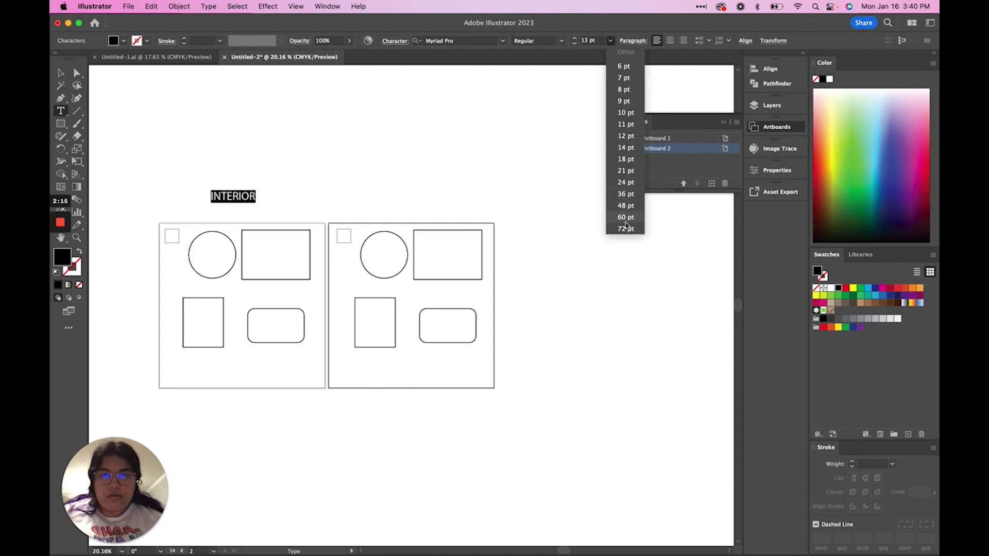
click(626, 222)
click(60, 73)
drag(221, 200, 225, 218)
Change the label above the first artboard to EXTERIOR
key(t)
double_click(235, 216)
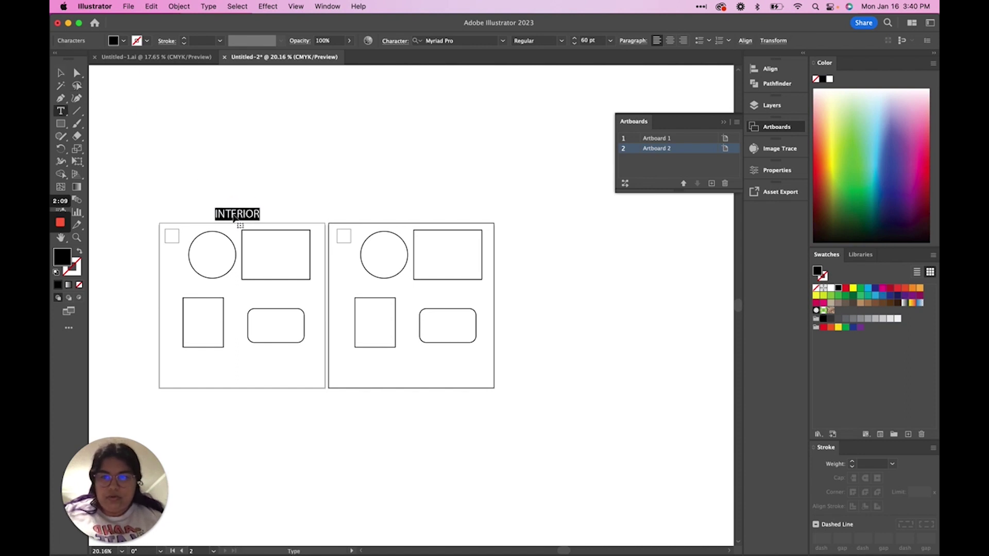
text(EXTERIO)
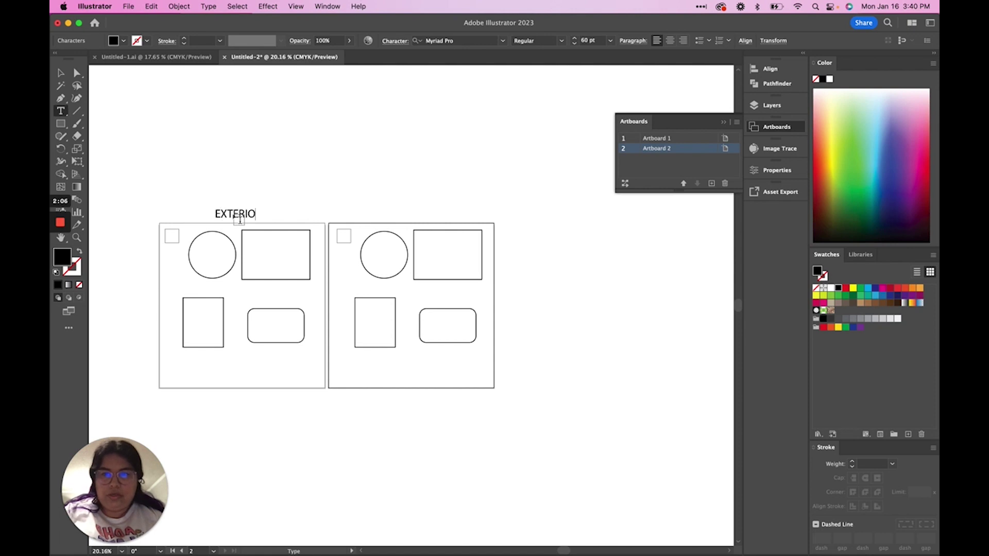
Place a copy of the EXTERIOR label just above the second artboard and change its text to INTERIOR
click(61, 73)
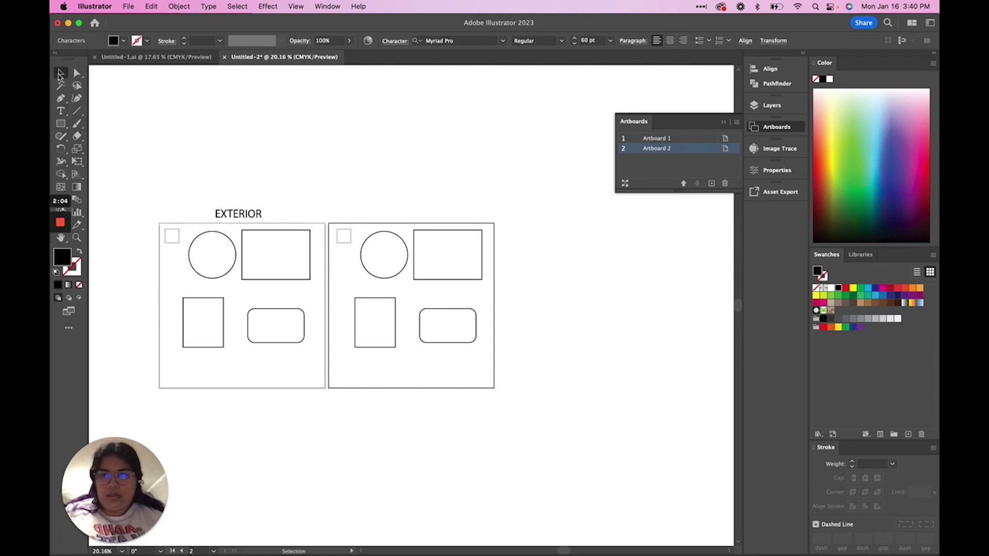
key(super+c)
key(super+v)
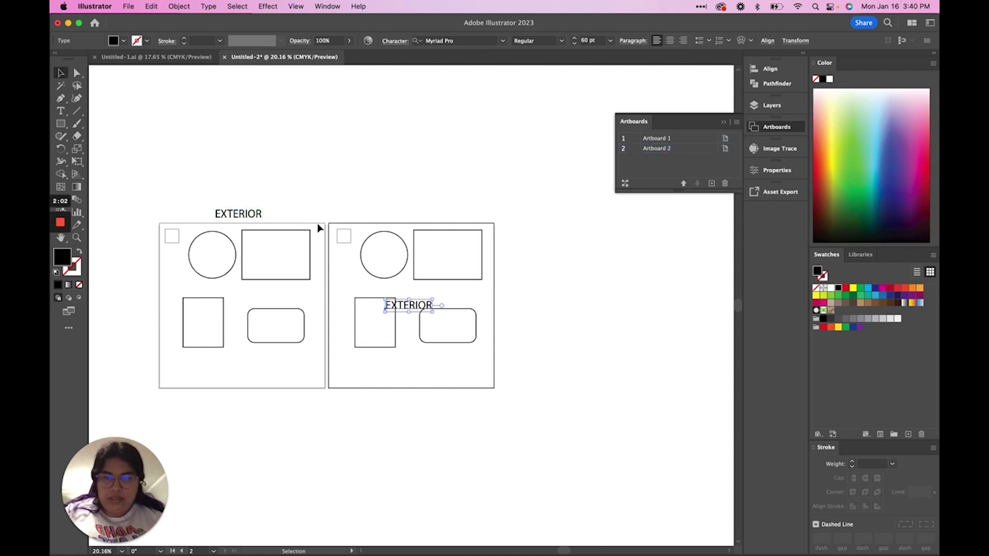
drag(396, 298, 401, 216)
key(t)
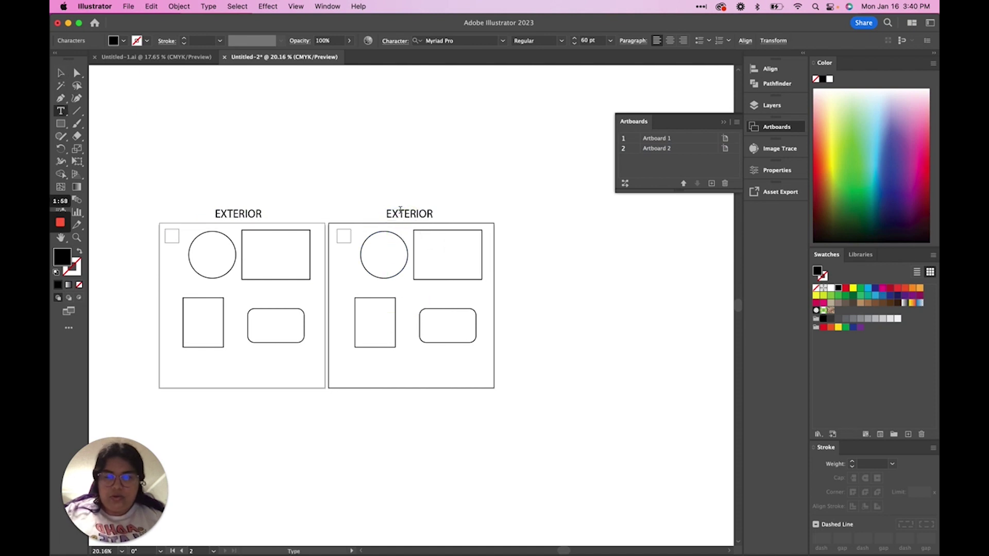
double_click(401, 212)
text(INTERIOR)
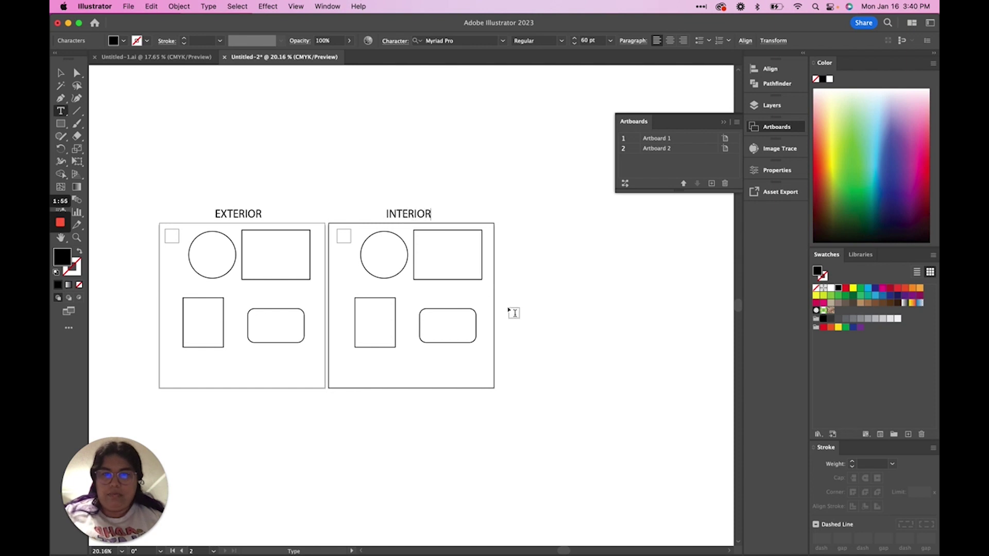
click(60, 73)
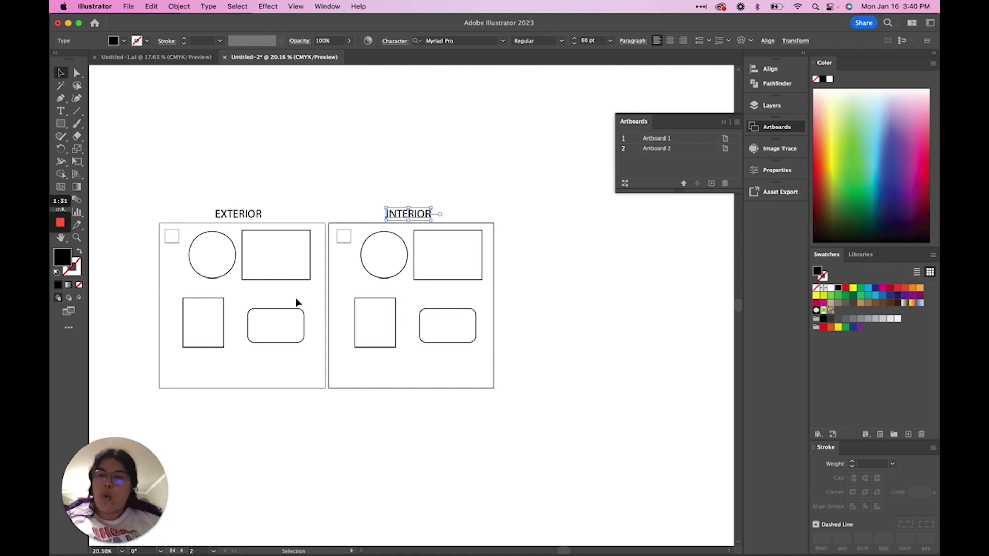
click(280, 279)
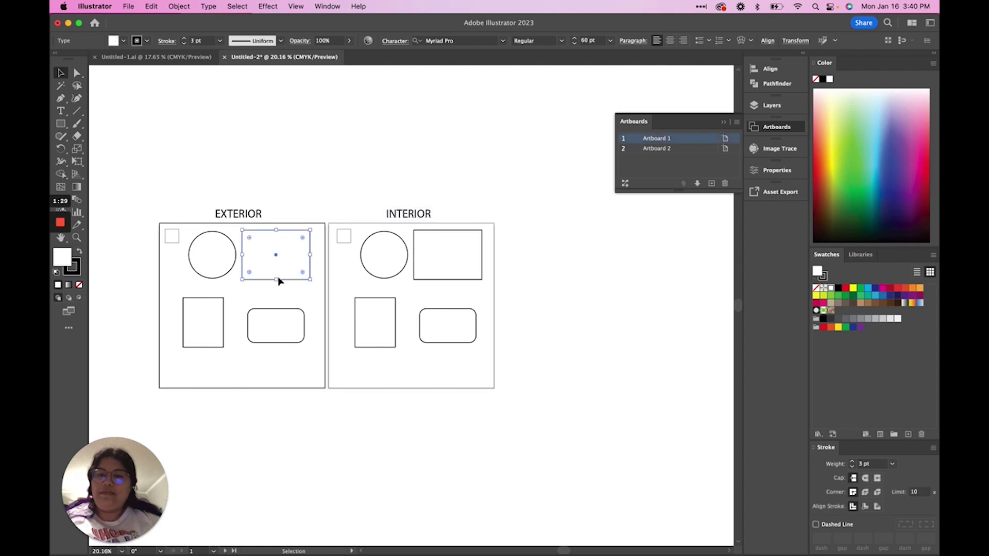
click(211, 309)
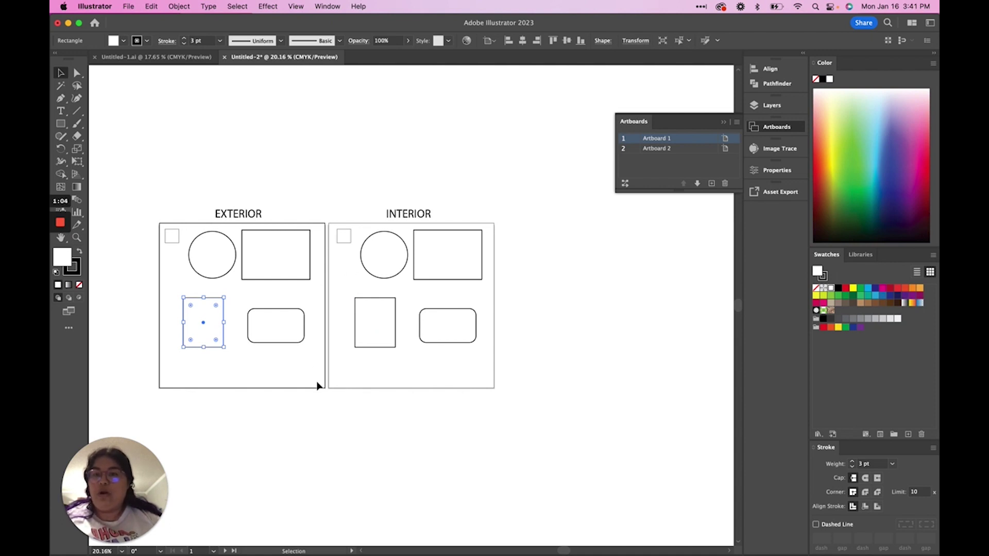
click(319, 229)
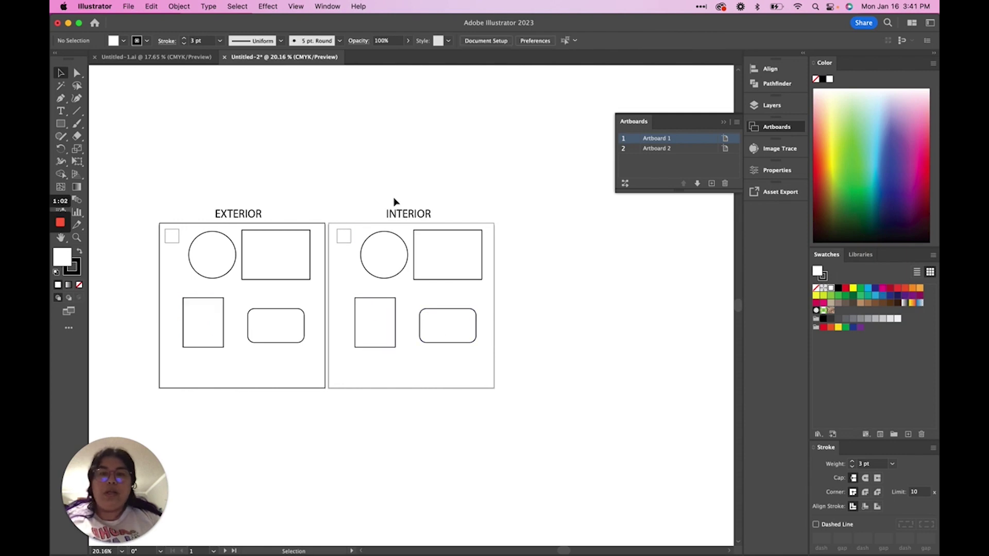
Try adding another artboard from the first one, undo it, and cancel the first artboard's options
click(712, 184)
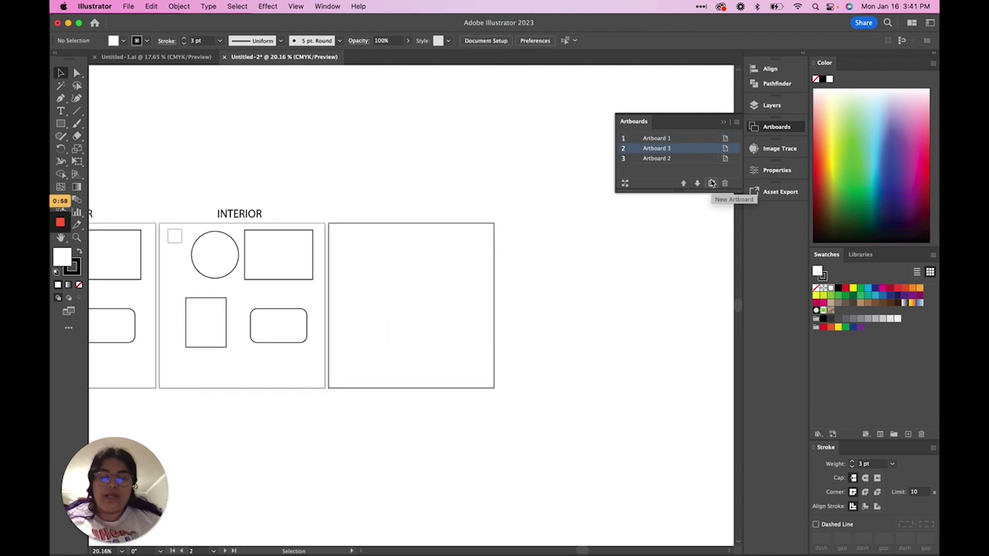
key(super+z)
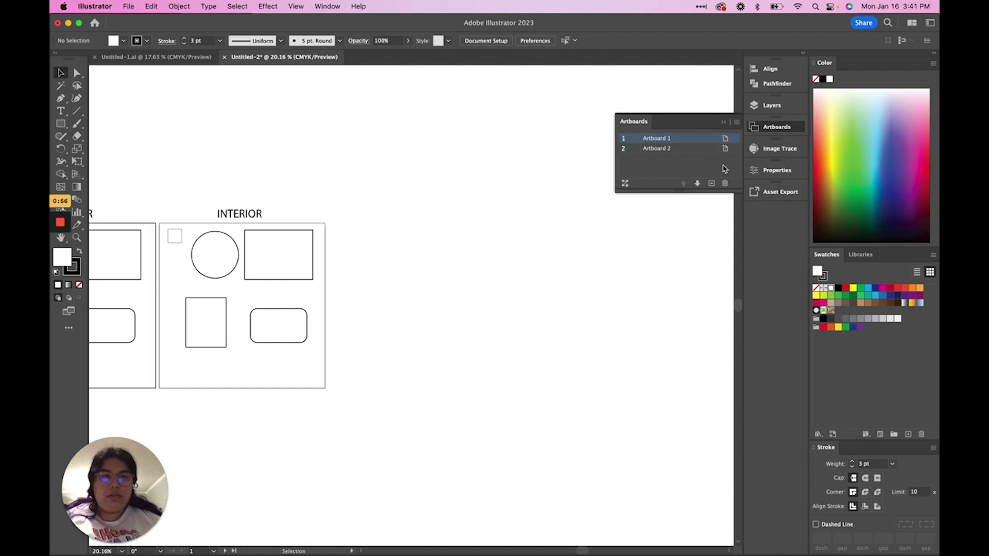
click(725, 139)
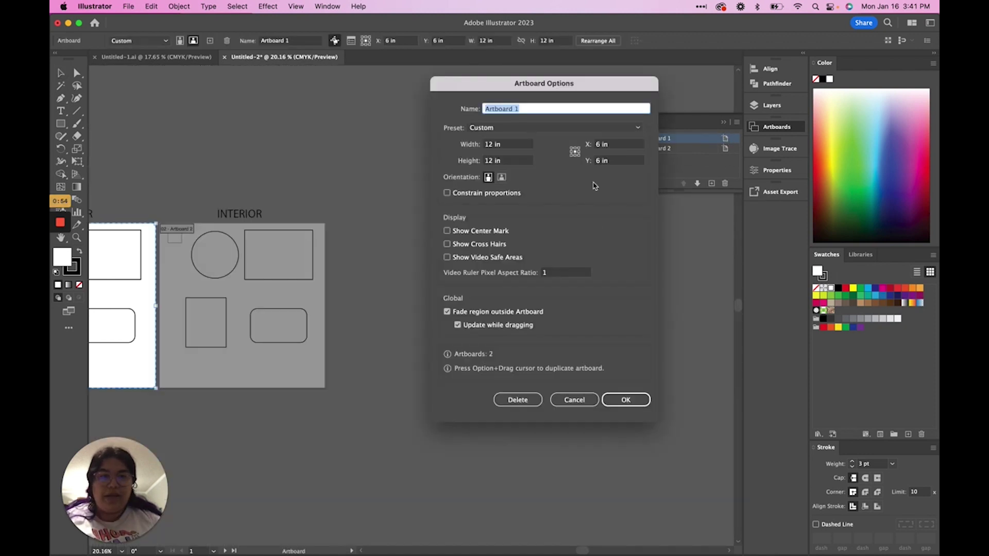
click(574, 400)
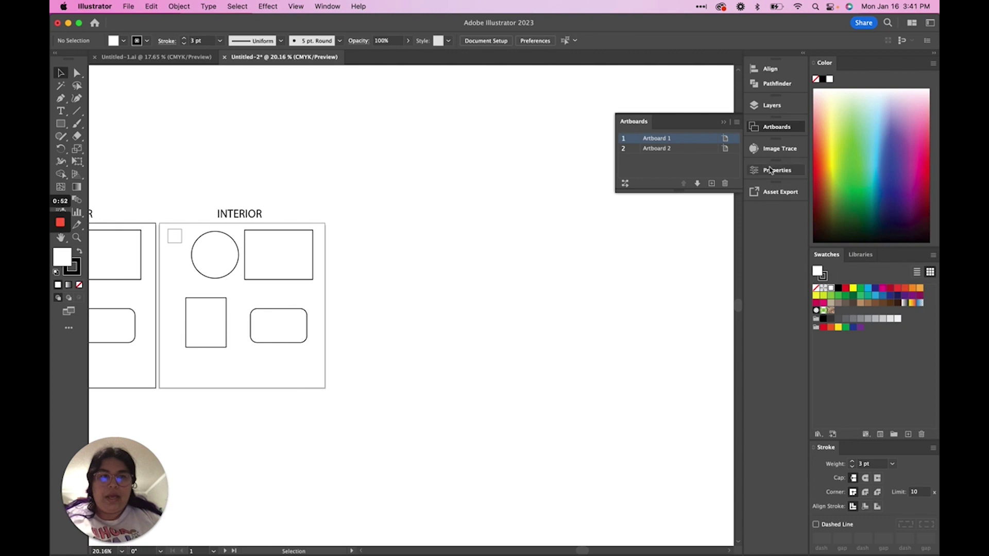
Try a height of 24 in on the EXTERIOR artboard and undo the resize
scroll(313, 462, left, 5)
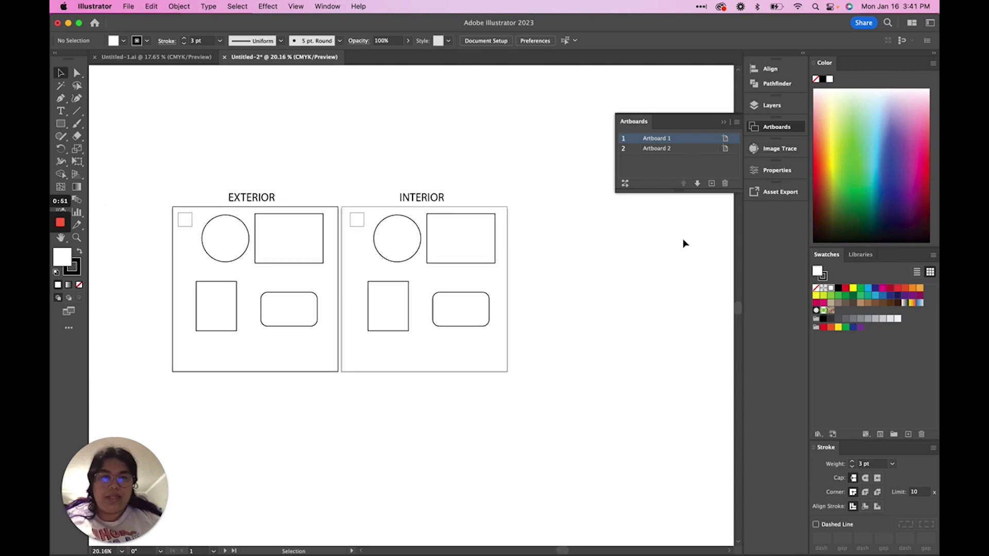
click(724, 139)
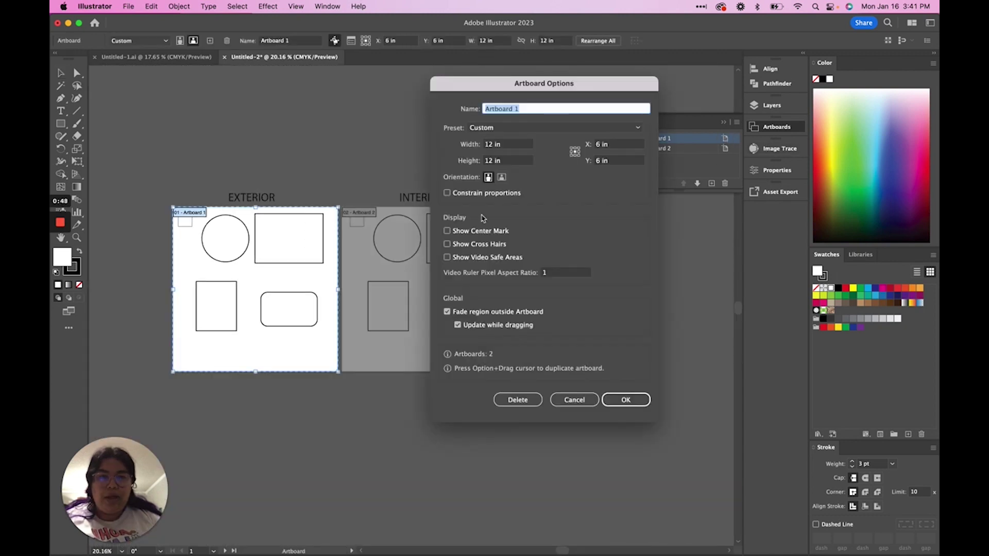
drag(493, 163, 443, 163)
text(24)
click(626, 400)
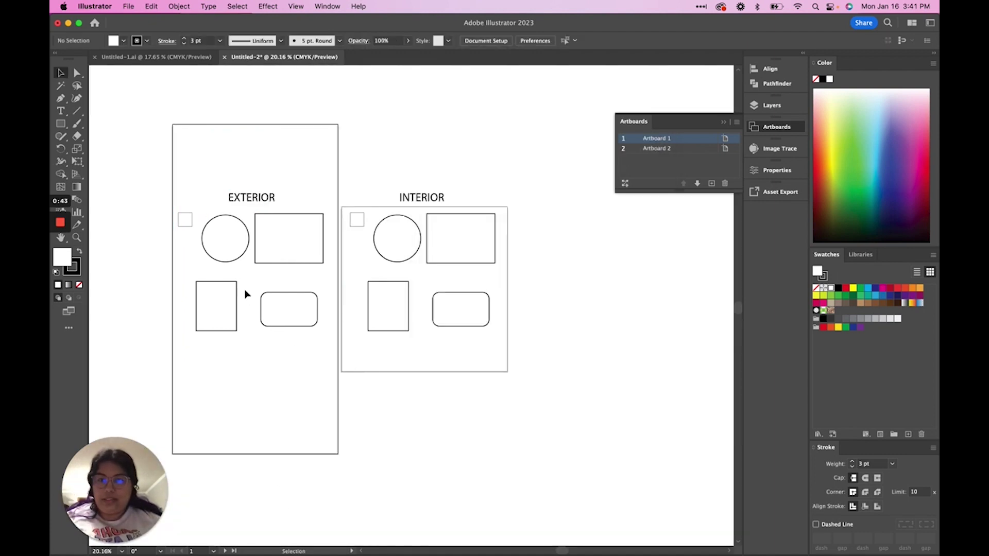
drag(173, 194, 325, 288)
key(super+z)
key(super+z)
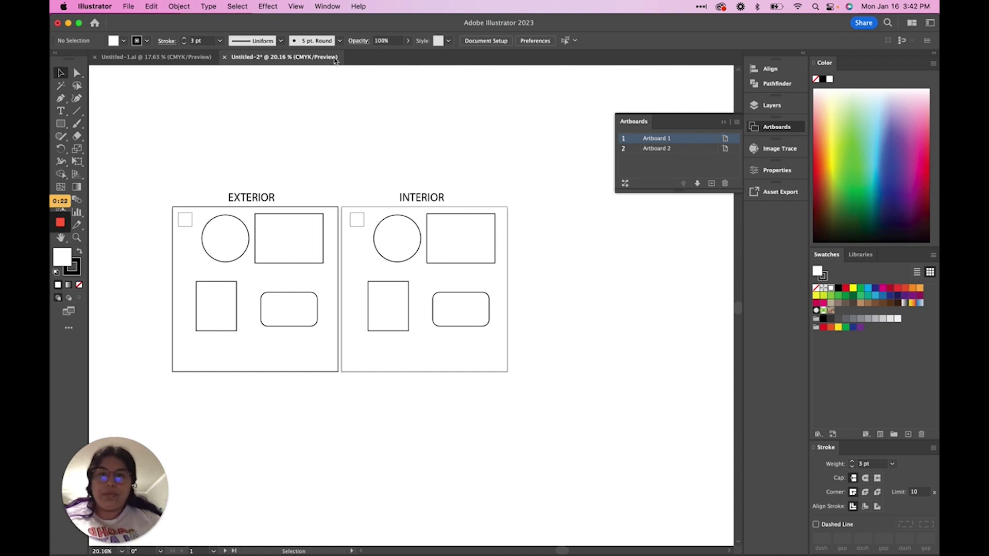
Add a third artboard after the INTERIOR one and place on it a copy of the large half-rounded shape from Untitled-1.ai
click(675, 150)
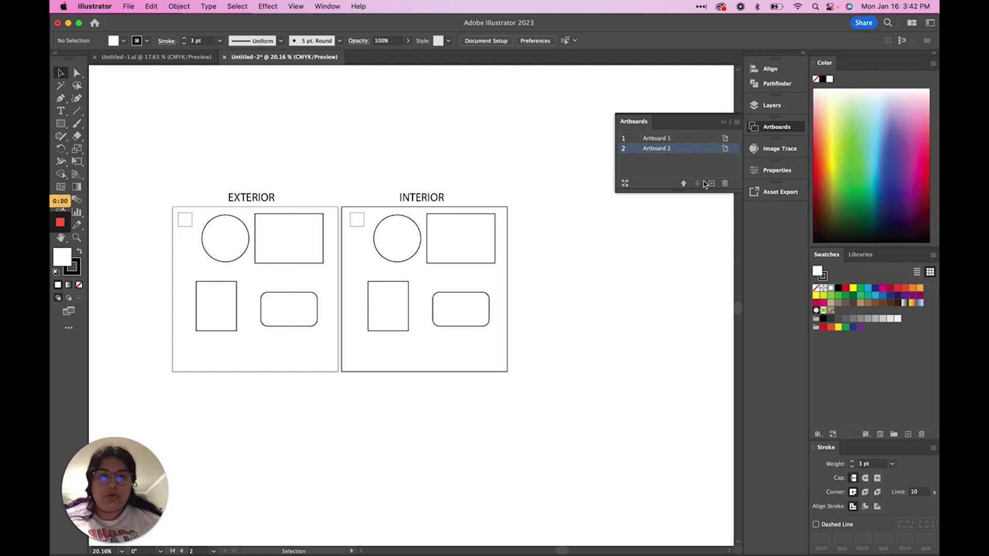
click(712, 183)
click(177, 58)
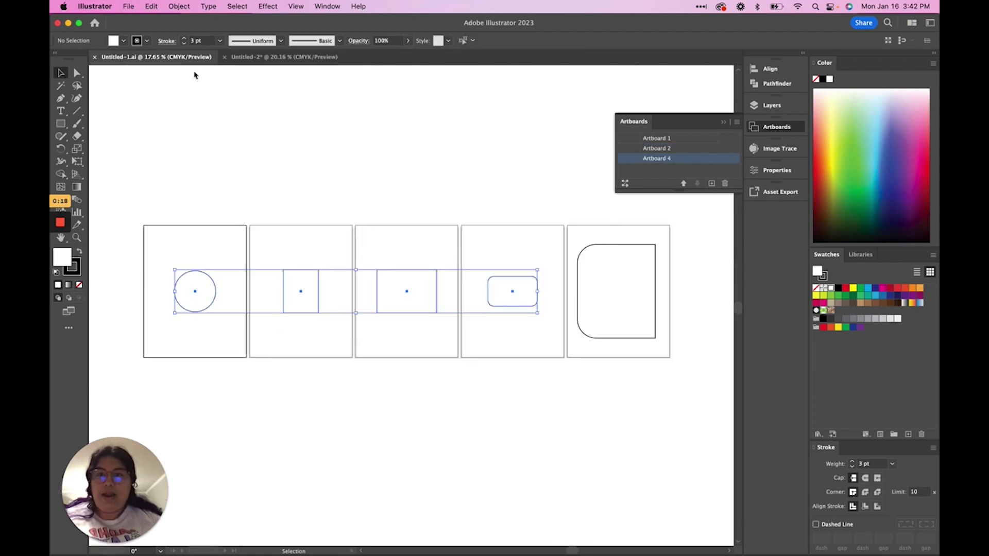
click(574, 247)
drag(637, 353, 653, 375)
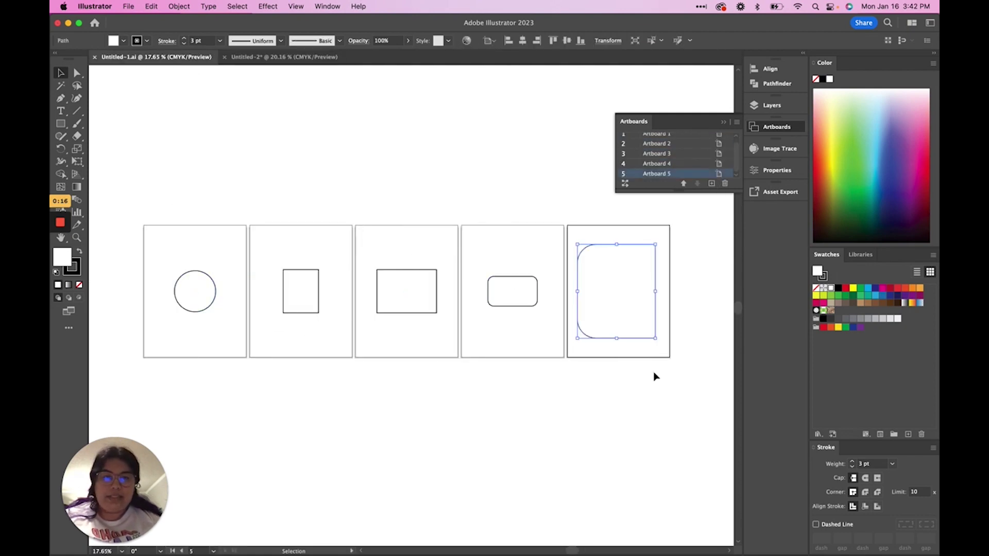
click(308, 57)
key(super+v)
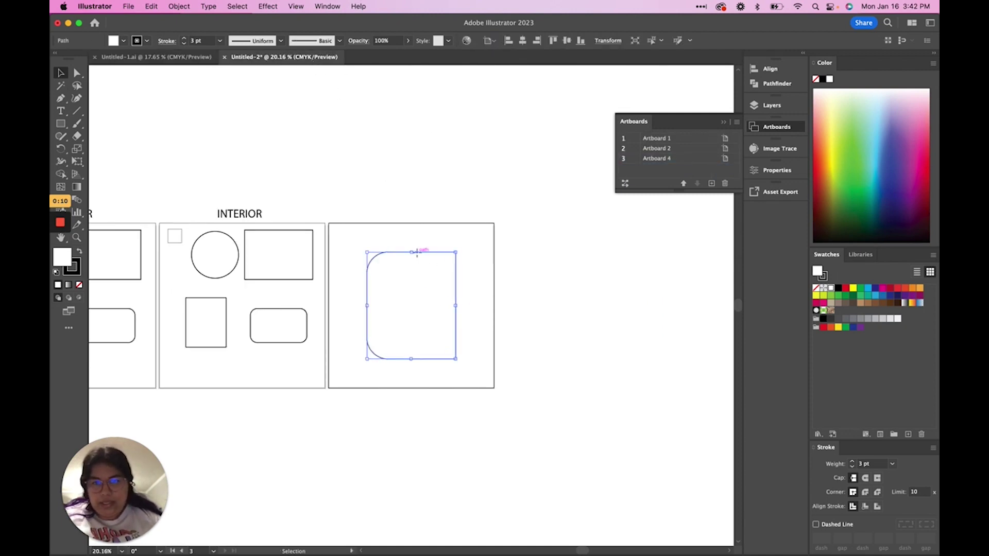
drag(415, 253, 384, 256)
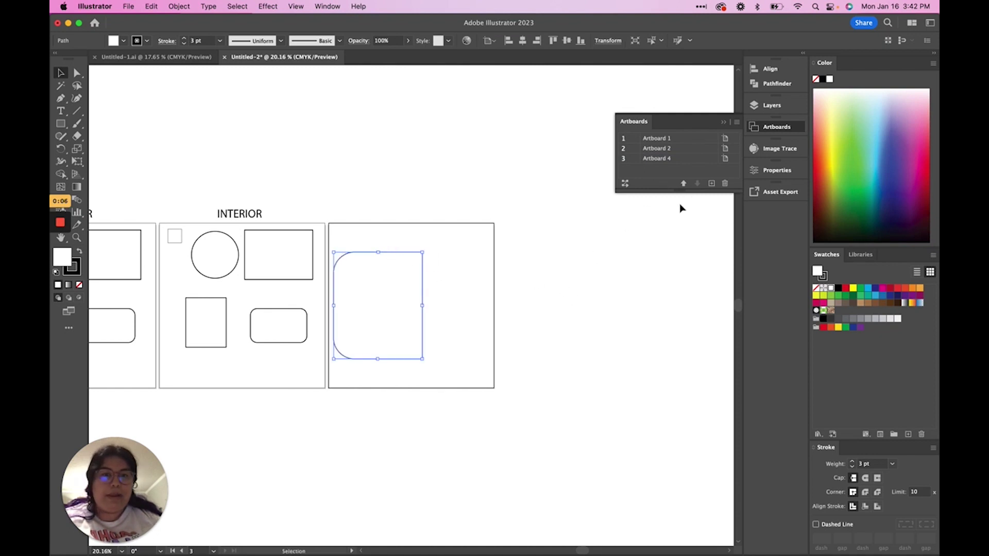
Set the third artboard's height to 24 in
click(725, 158)
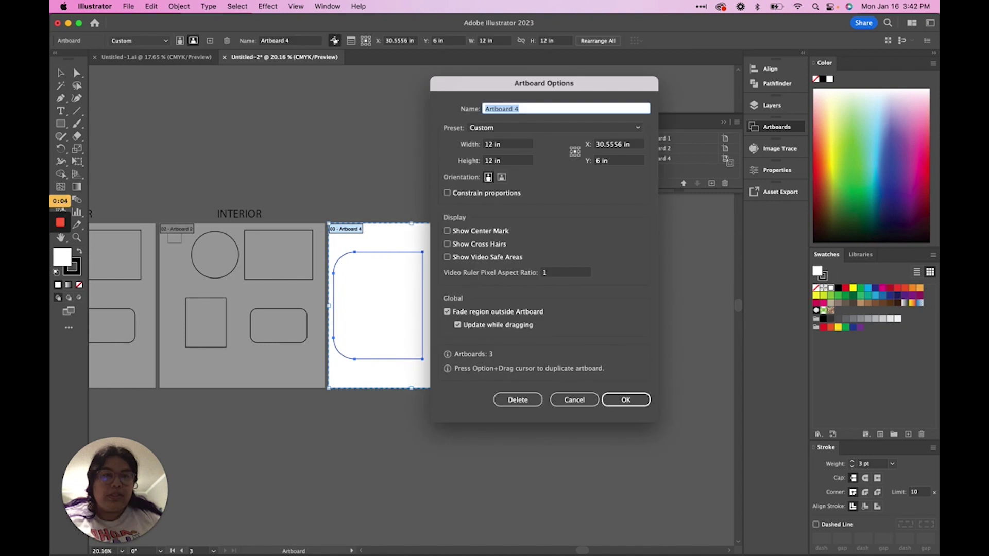
click(494, 161)
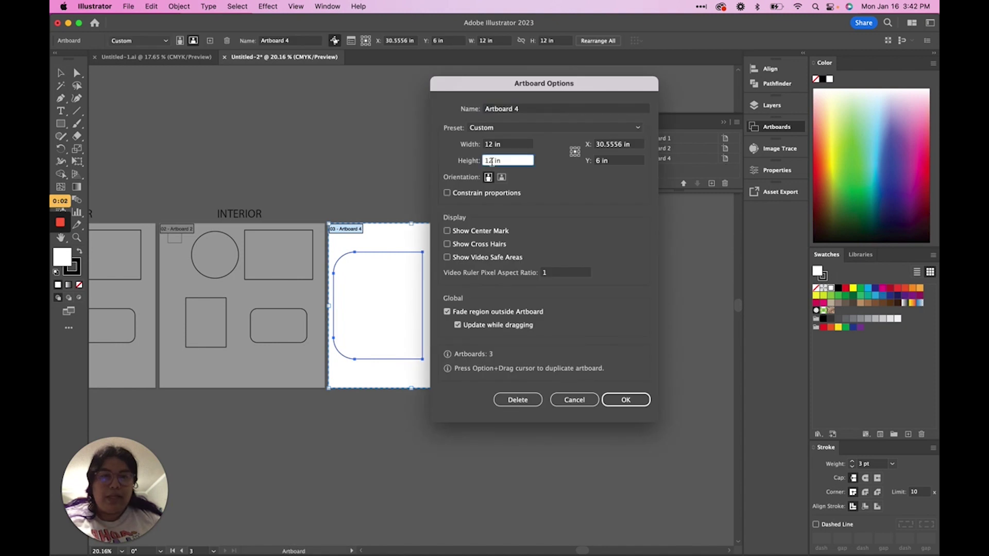
key(BackSpace)
key(Return)
key(Escape)
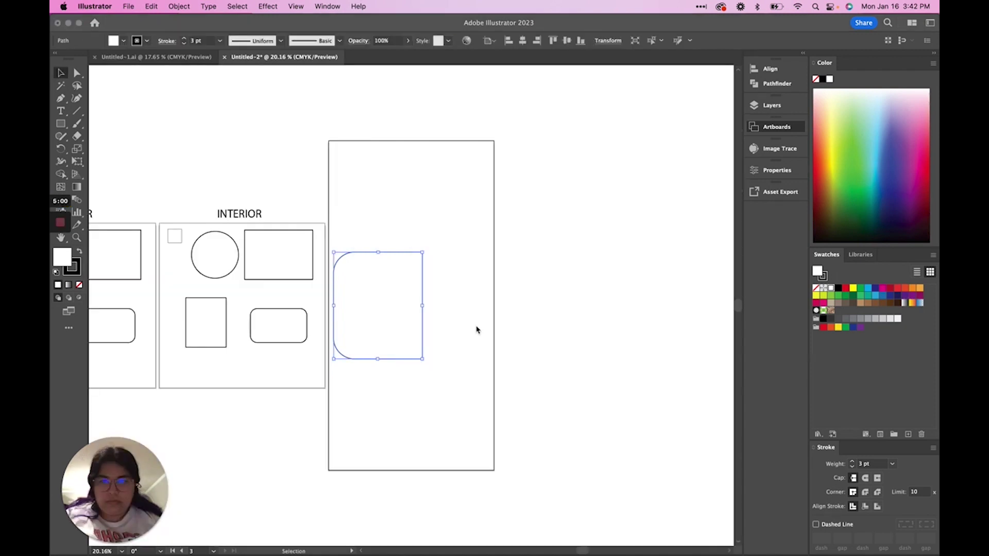
click(189, 61)
click(204, 60)
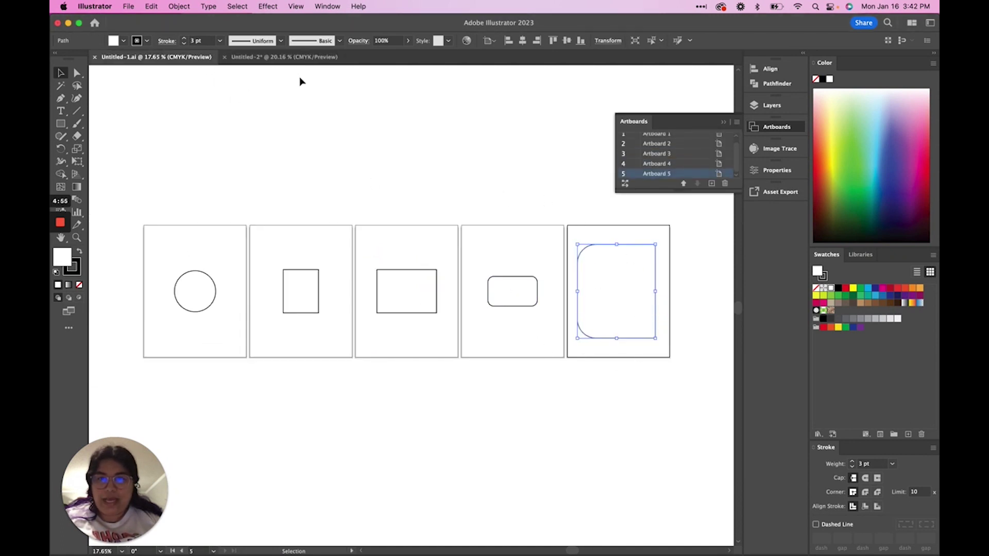
click(296, 59)
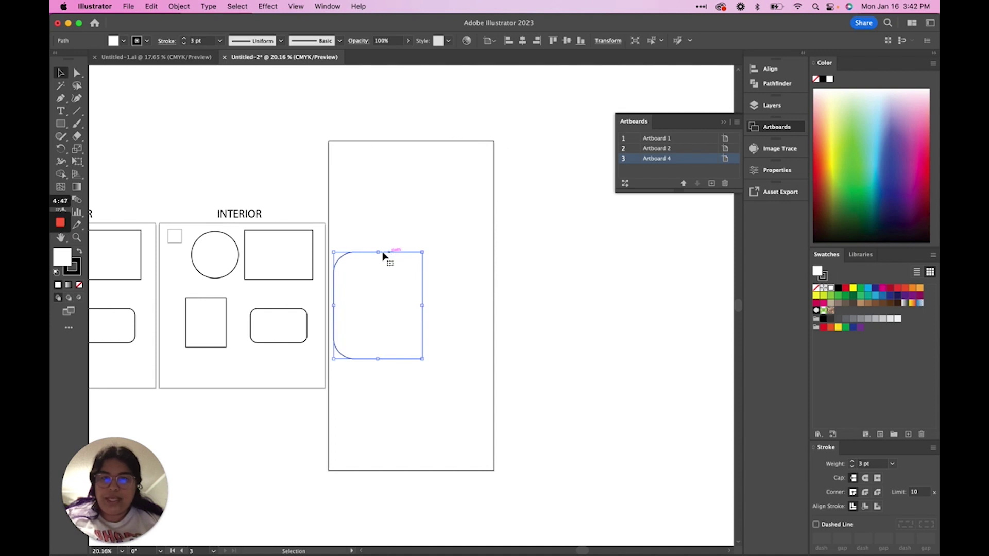
Rotate the half-rounded shape 90° clockwise so its rounded corners face up, and place it near the top of the third artboard
drag(332, 248, 426, 169)
click(424, 319)
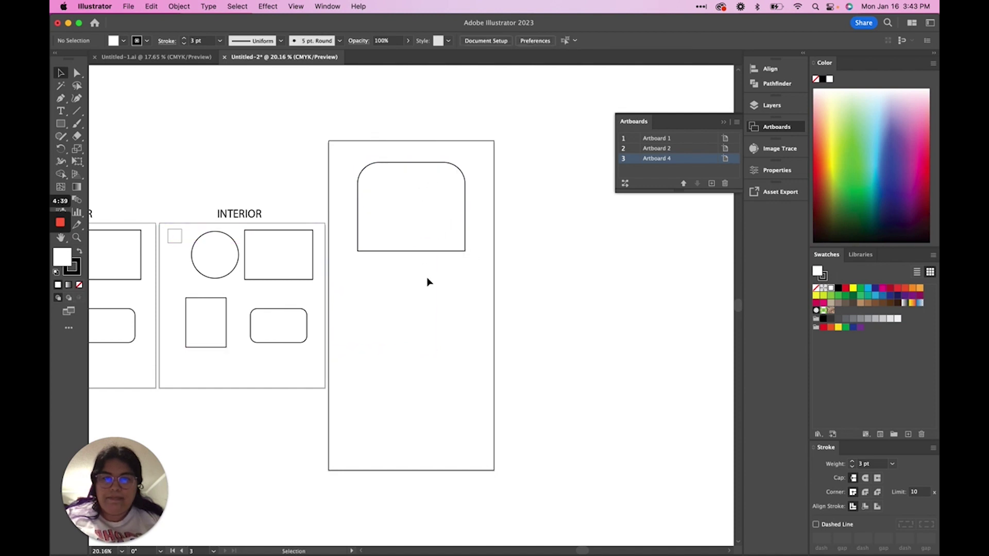
Duplicate the half-rounded shape, rotate the copy 180° and align it flush beneath the original to form a rounded rectangle
key(a)
click(419, 211)
key(v)
key(super+c)
key(super+v)
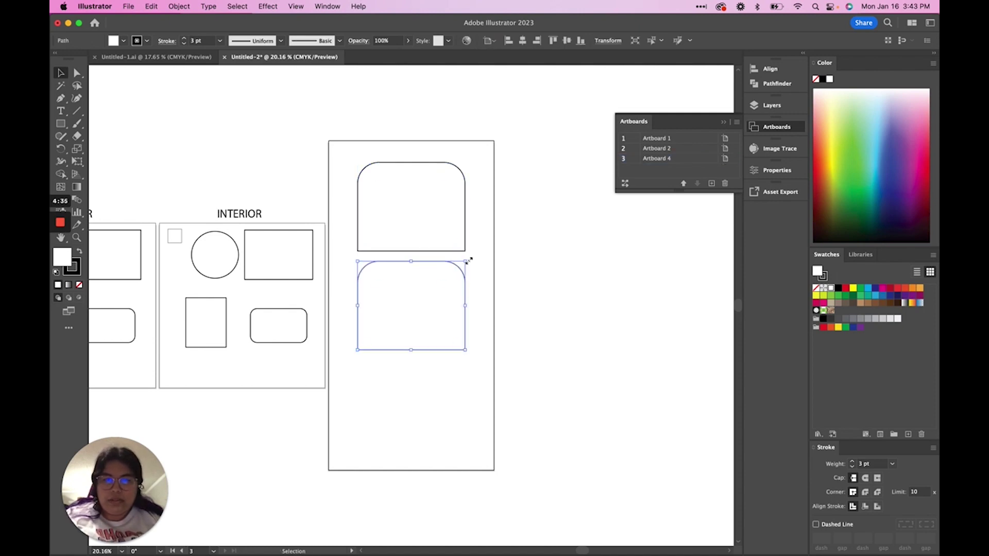
drag(467, 257, 326, 383)
drag(430, 351, 380, 117)
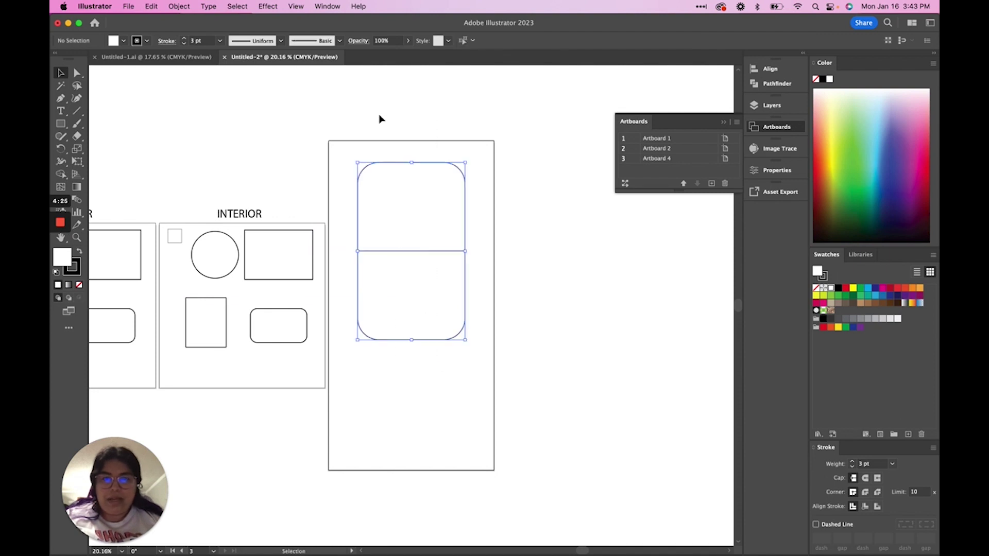
Group the two half-rounded shapes and try to unite them into one outline with Pathfinder
click(776, 85)
key(super+g)
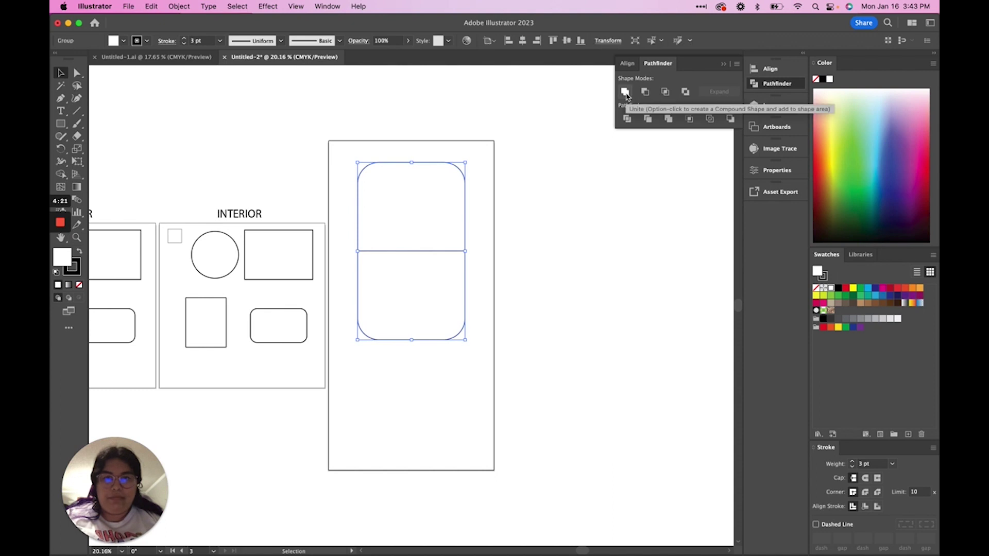
click(480, 291)
mouse_move(466, 285)
mouse_down()
mouse_move(490, 291)
mouse_move(454, 293)
mouse_move(478, 292)
mouse_up()
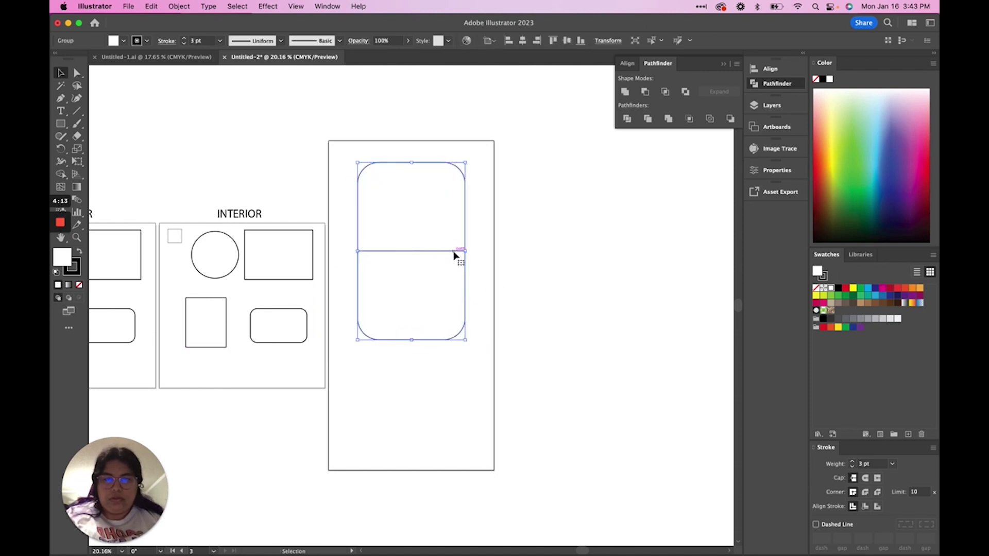
Delete the lower half-rounded shape in the third artboard with Direct Selection, starting with its dividing edge
click(77, 73)
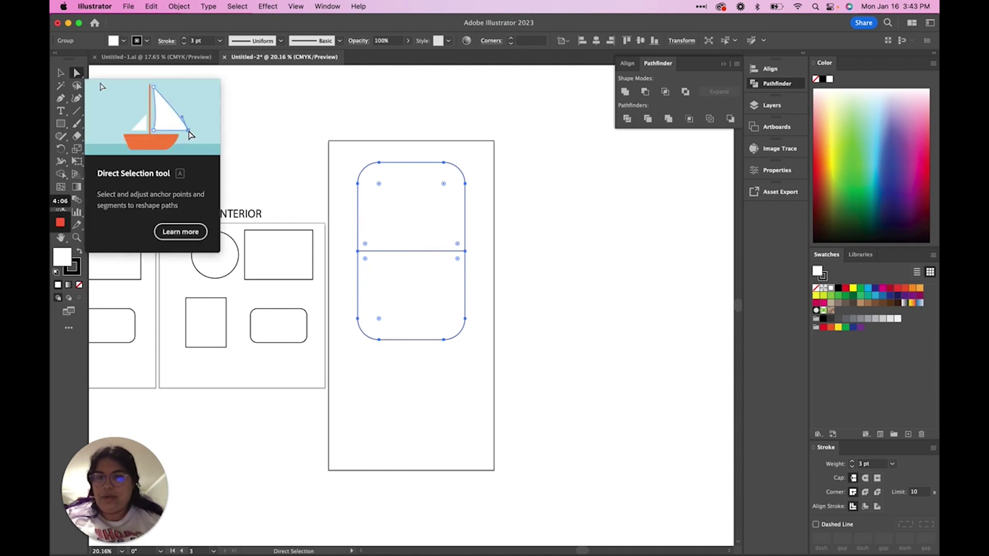
click(486, 264)
click(448, 255)
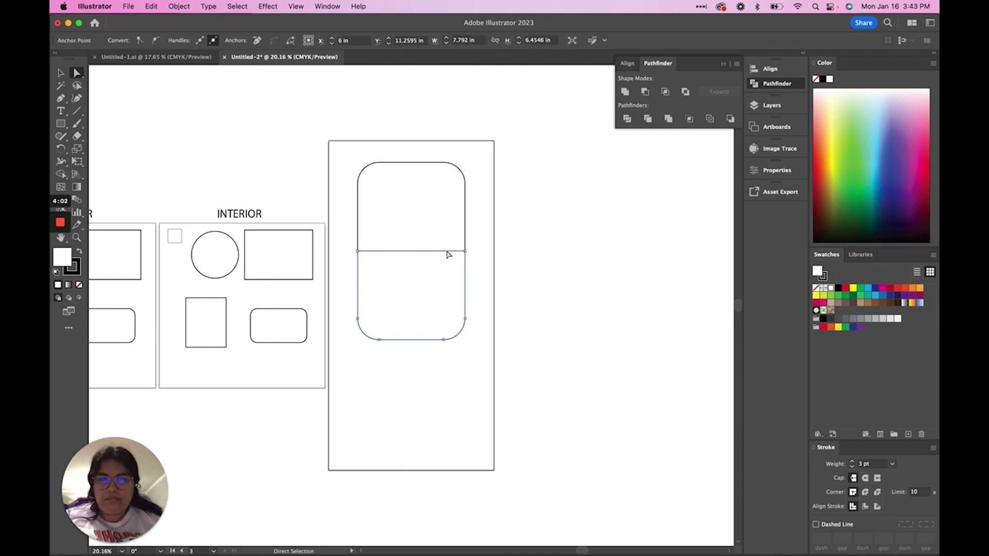
key(Delete)
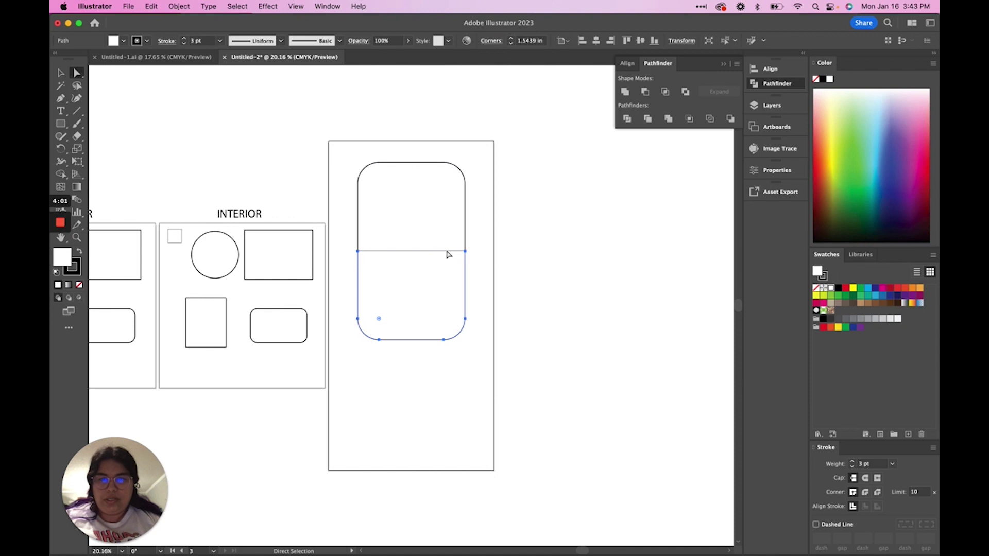
key(Delete)
Delete the straight bottom edge of the remaining half-rounded shape to leave an open path, and deselect it
click(448, 252)
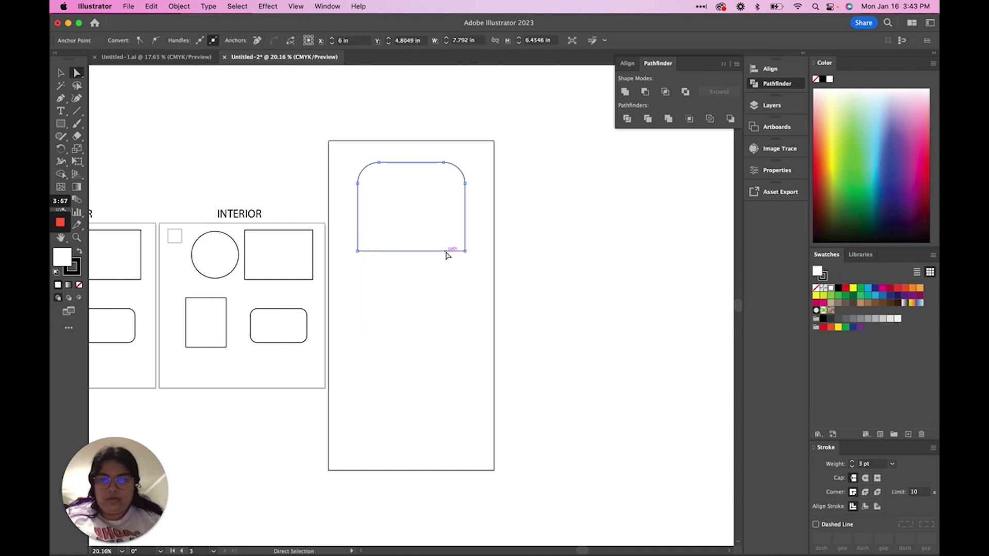
key(Delete)
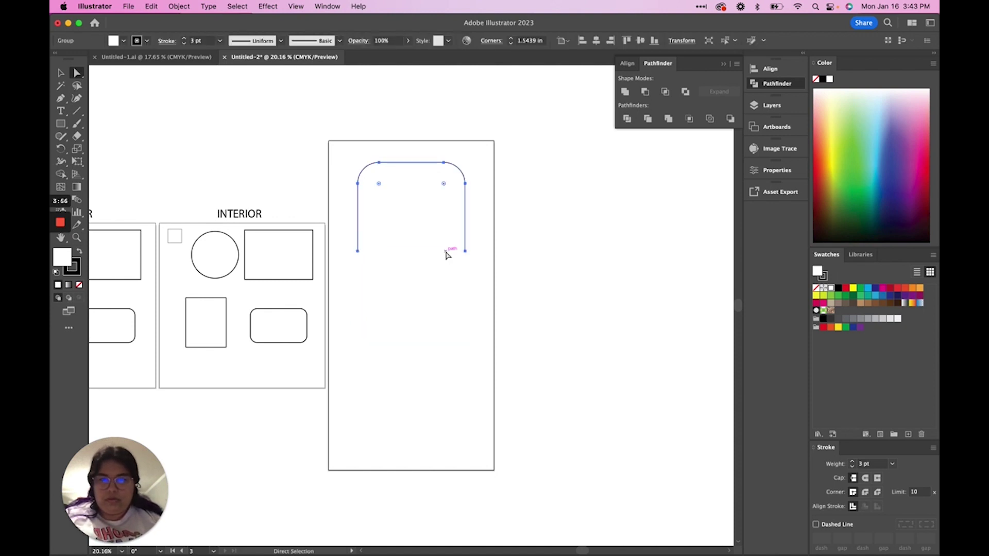
click(59, 73)
click(415, 286)
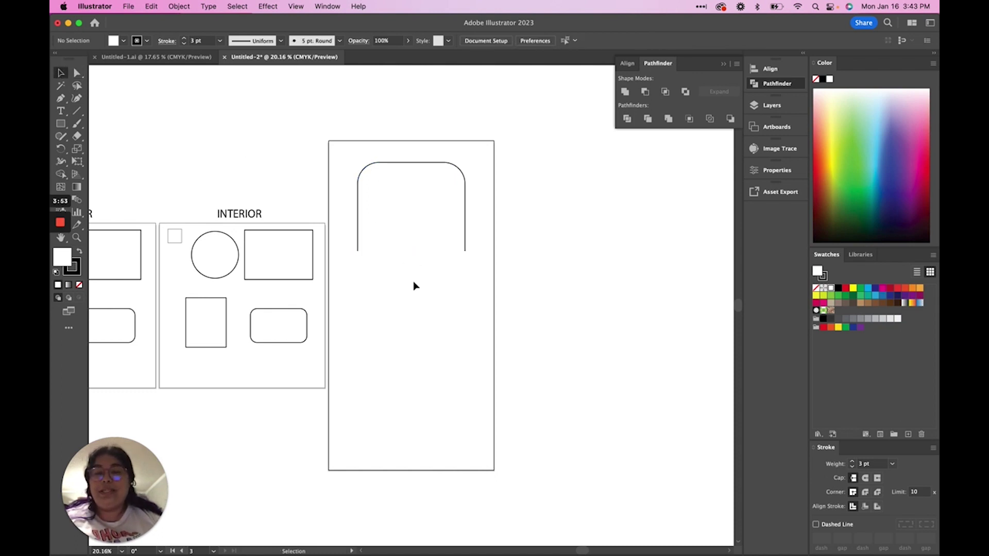
Duplicate the open half-rounded path and turn the copy upside down beneath the original to complete the rounded rectangle
drag(404, 187, 506, 264)
key(a)
key(super+c)
key(super+v)
key(v)
drag(470, 259, 331, 376)
Unite the two open halves into one rounded rectangle with Pathfinder and move it down to the middle of the third artboard
drag(441, 354, 366, 155)
click(625, 91)
drag(466, 308, 466, 358)
Copy the small square from the INTERIOR artboard into the upper-left corner of the third artboard
scroll(510, 366, left, 3)
scroll(510, 366, up, 1)
scroll(511, 367, left, 5)
scroll(510, 367, up, 1)
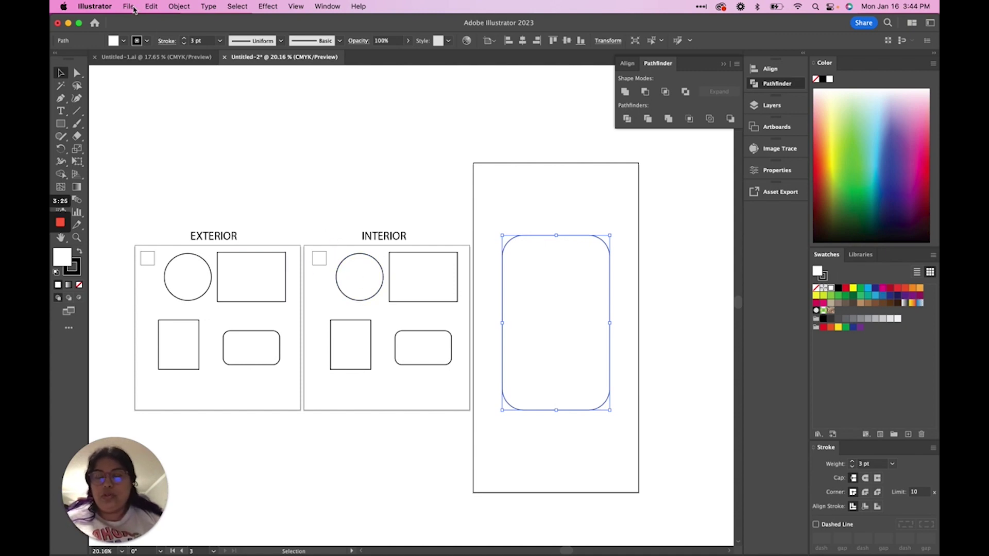
click(321, 258)
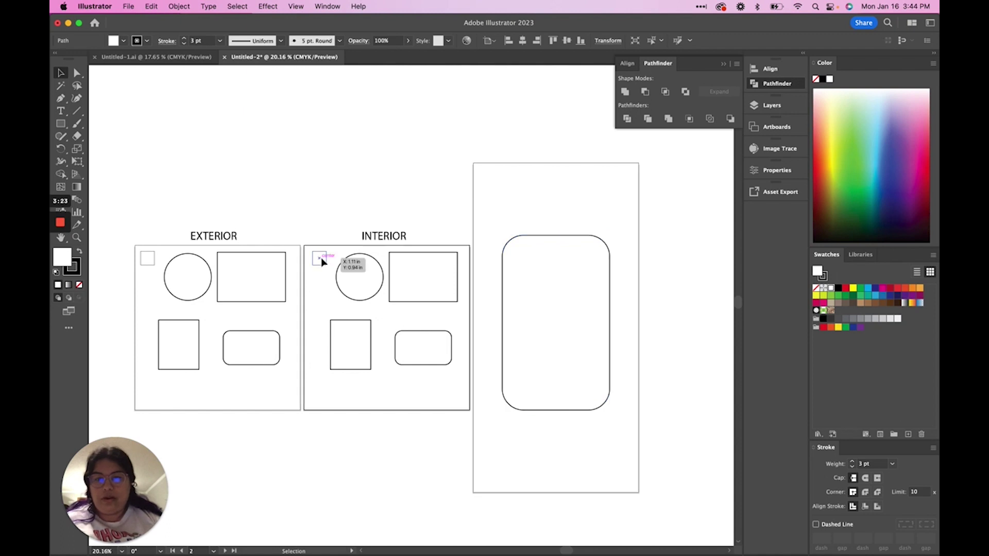
key(super+v)
key(super+z)
click(323, 263)
drag(325, 265, 486, 181)
click(441, 194)
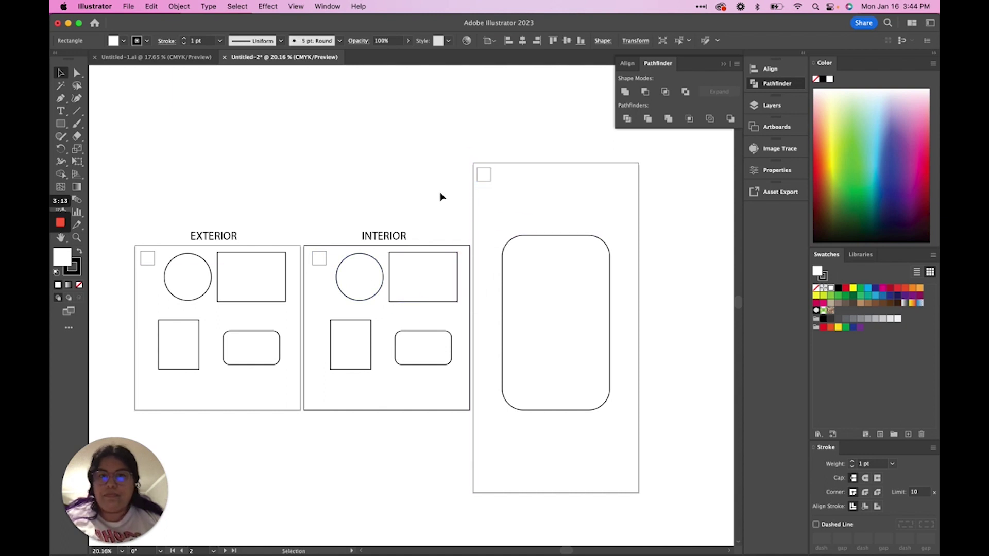
Set up saving the document on the computer in the SVGs for sewing folder, in SVG (svg) format
click(129, 6)
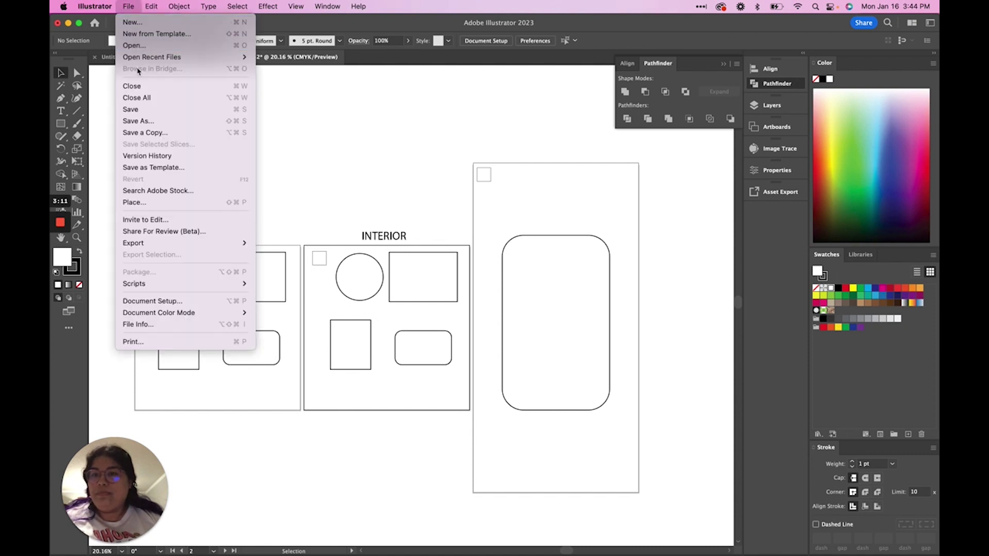
click(147, 122)
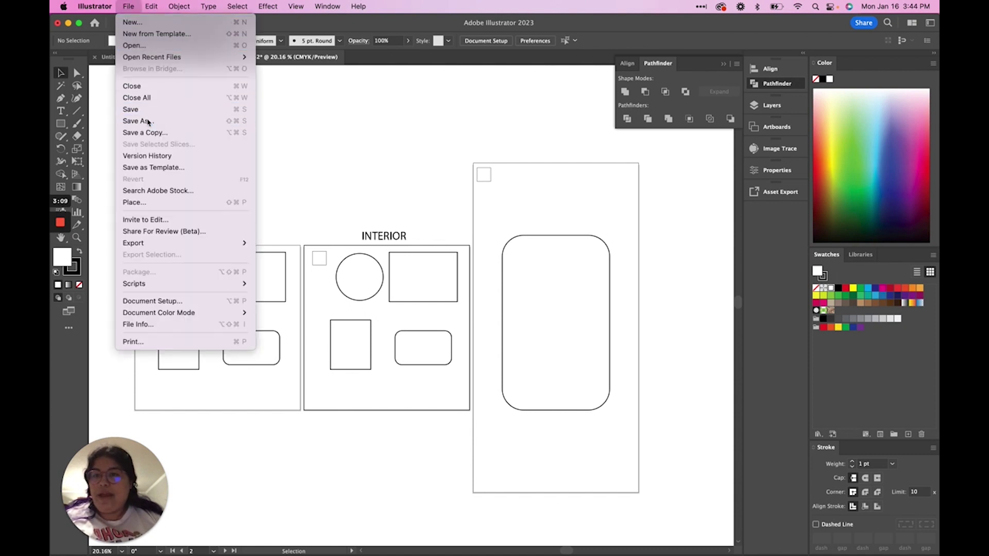
click(282, 378)
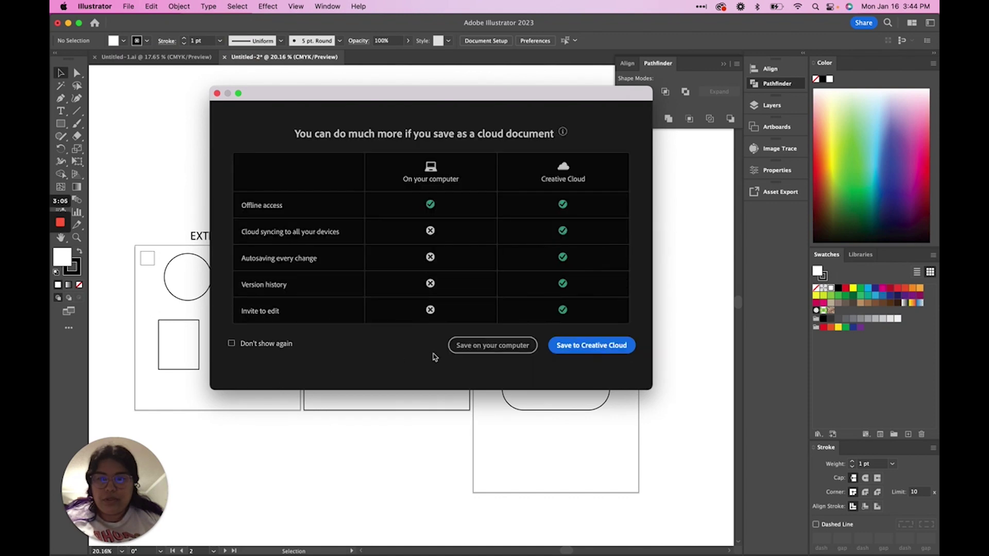
click(460, 346)
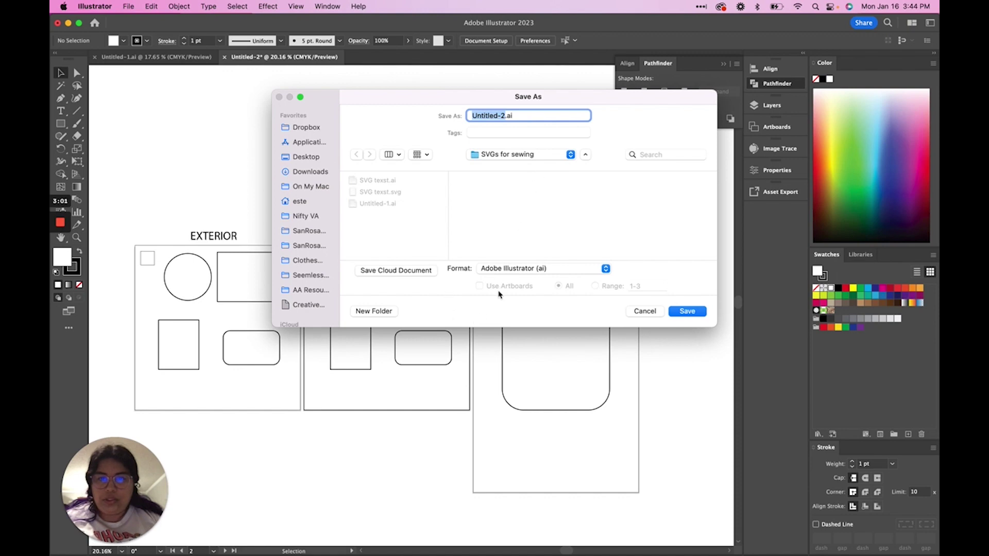
click(522, 155)
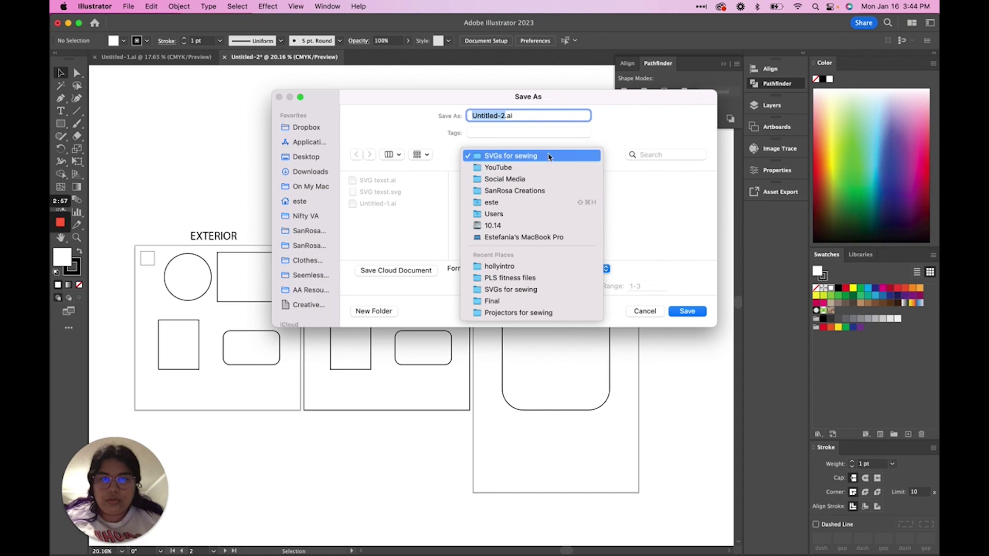
key(Escape)
click(533, 272)
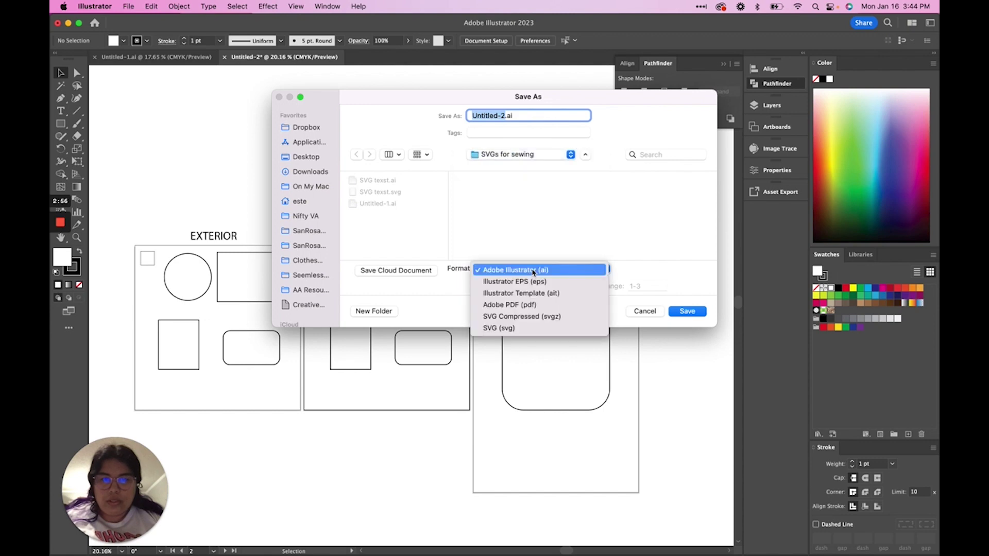
click(515, 329)
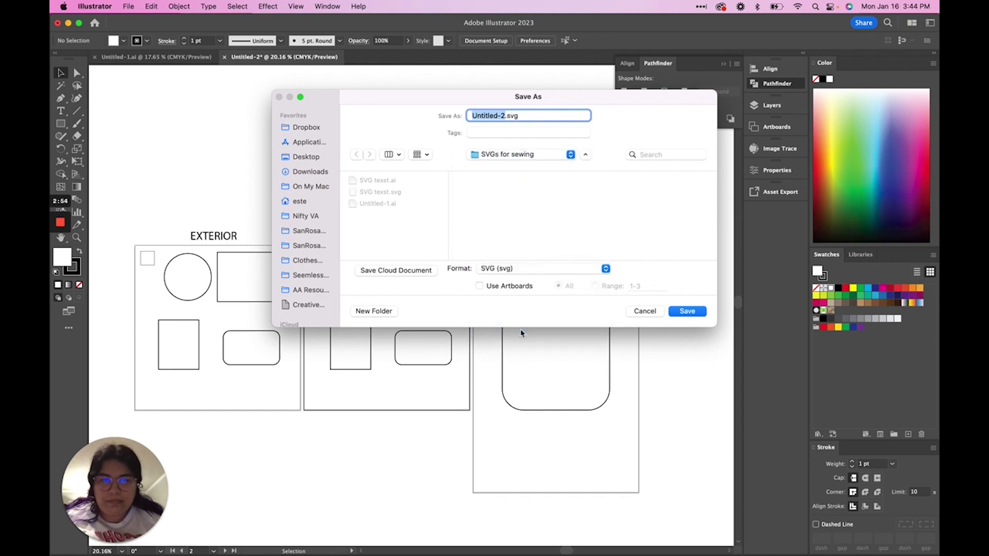
Enable Use Artboards for all artboards and save Untitled-2.svg with the default SVG 1.1 options
click(503, 289)
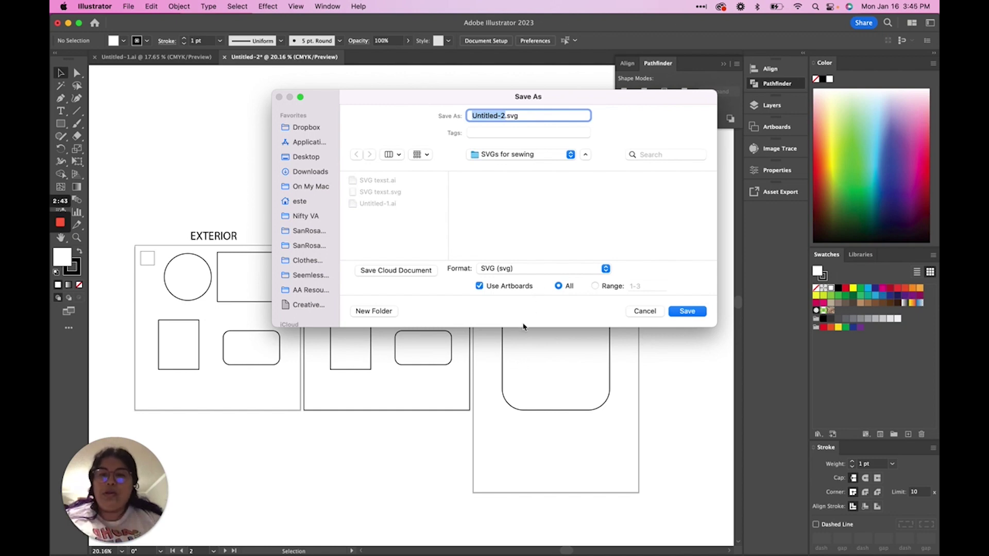
click(596, 286)
click(625, 287)
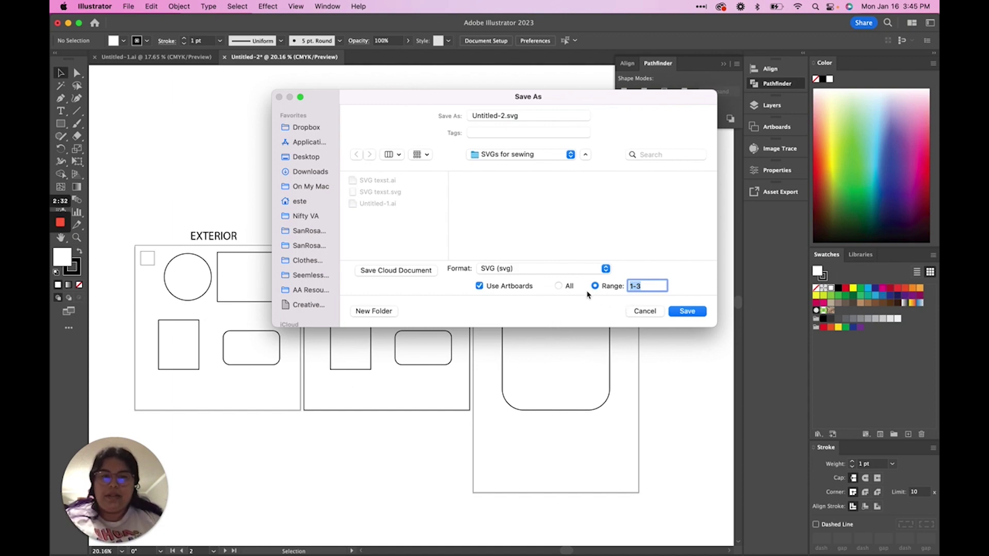
click(564, 288)
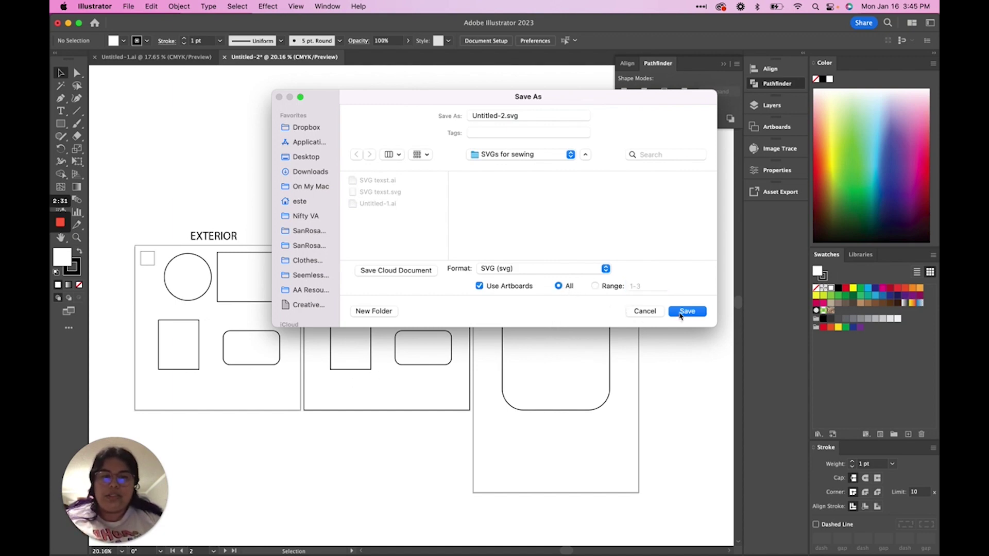
click(681, 312)
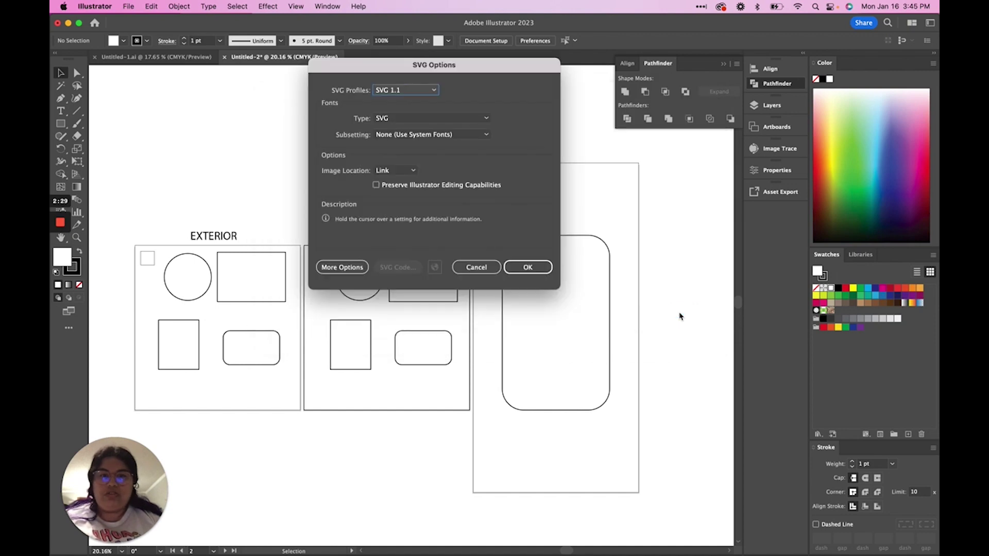
click(527, 267)
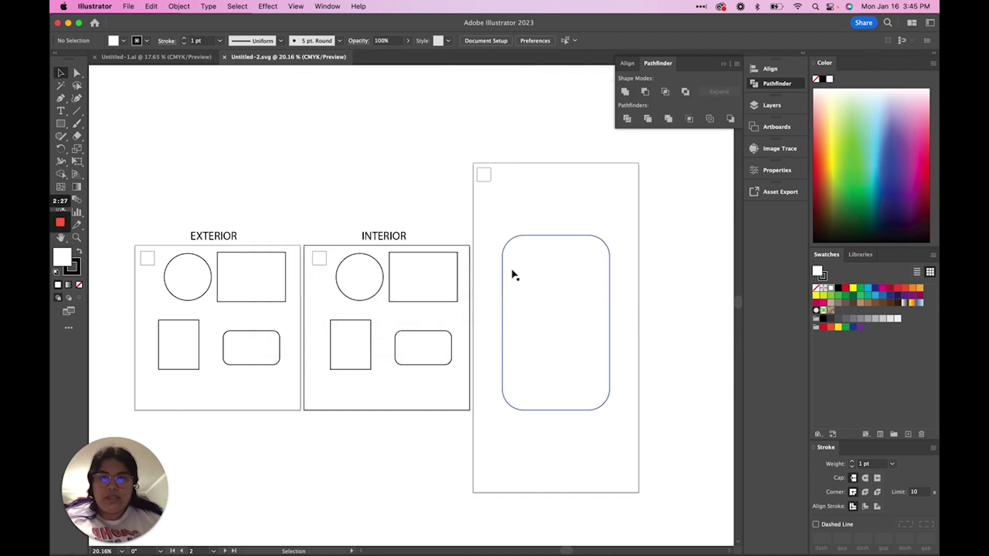
Switch to Finder and open the SVGs for sewing folder in SanRosa Creations, under Social Media and YouTube
mouse_move(97, 553)
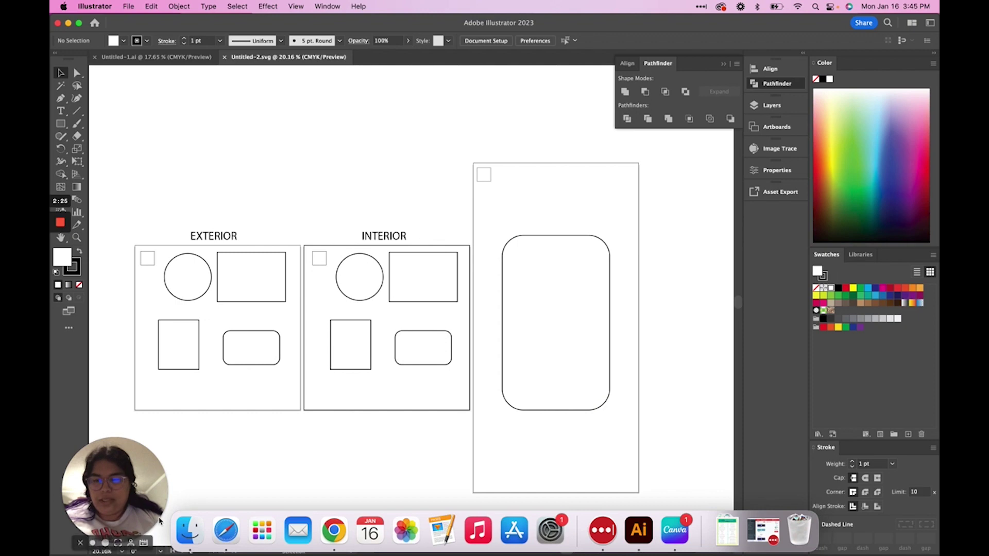
click(191, 530)
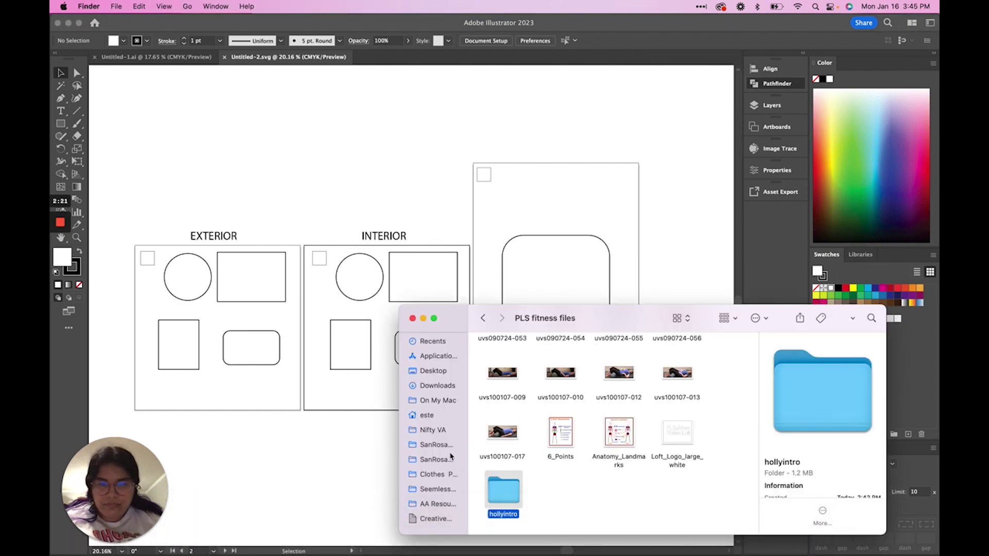
click(437, 445)
click(505, 502)
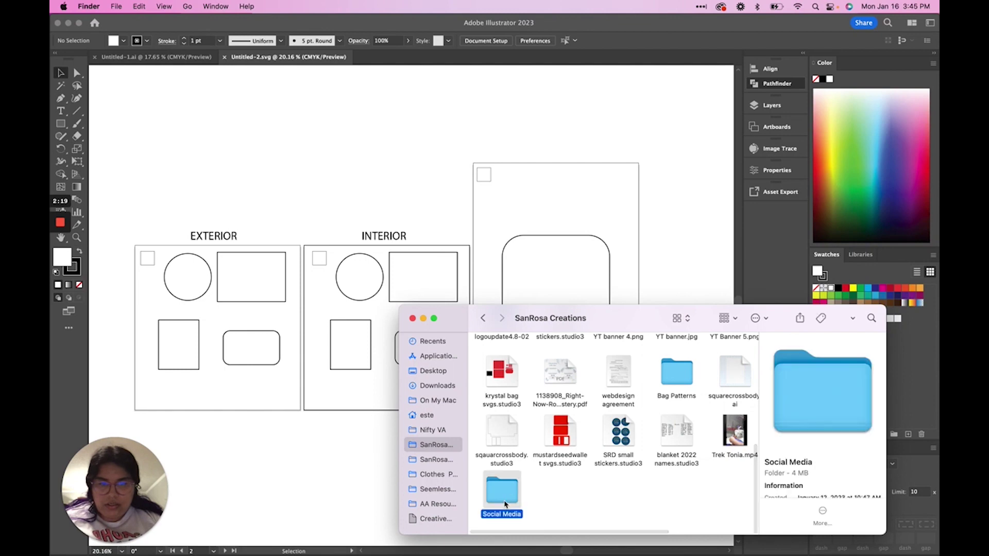
double_click(504, 494)
double_click(523, 356)
click(567, 363)
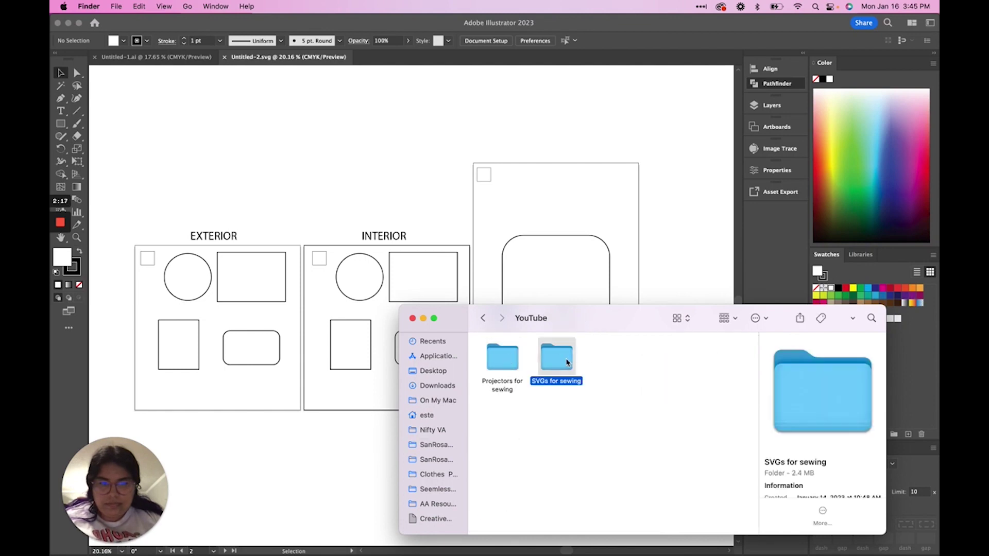
double_click(567, 362)
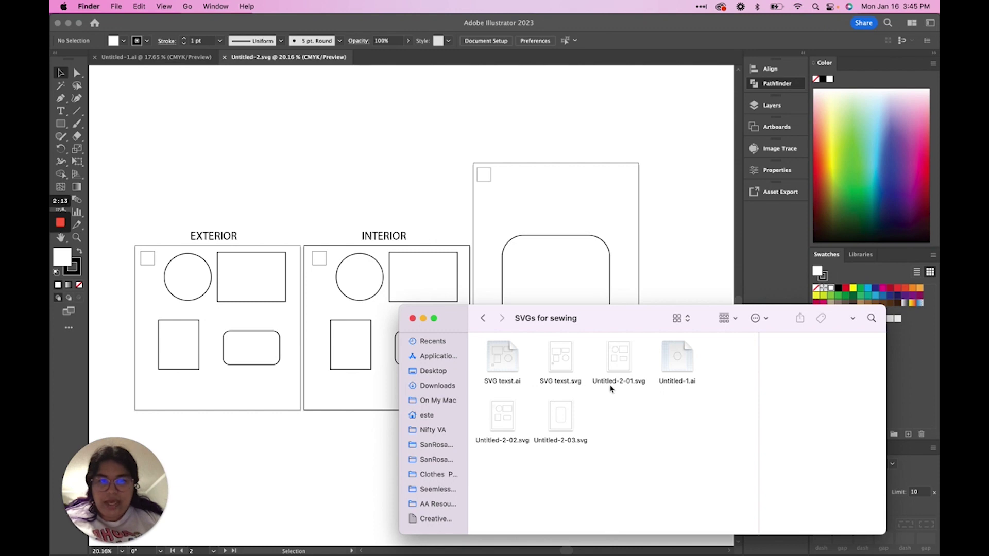
Rename the file SVG texst.svg as "SVG Test Extrior.svg"
click(565, 385)
right_click(566, 387)
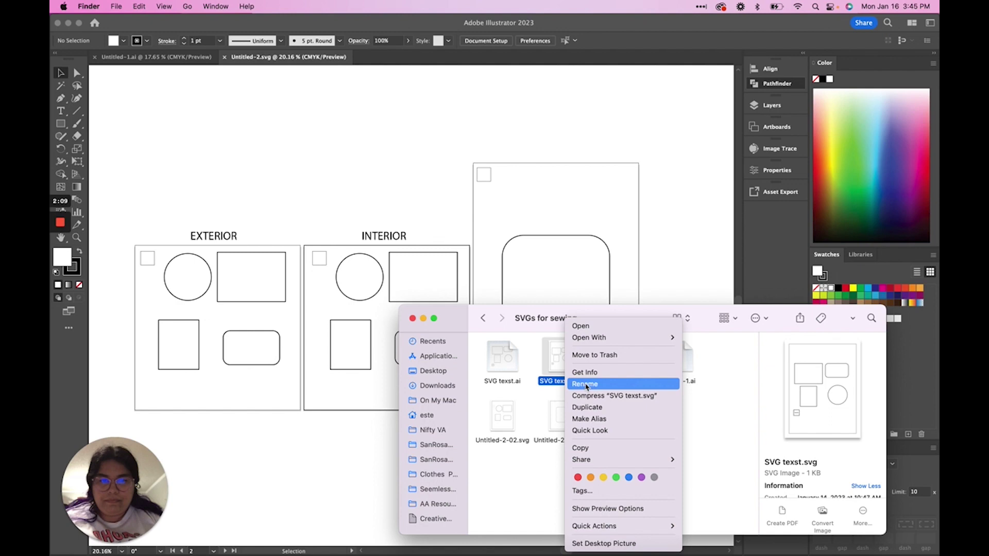
click(586, 385)
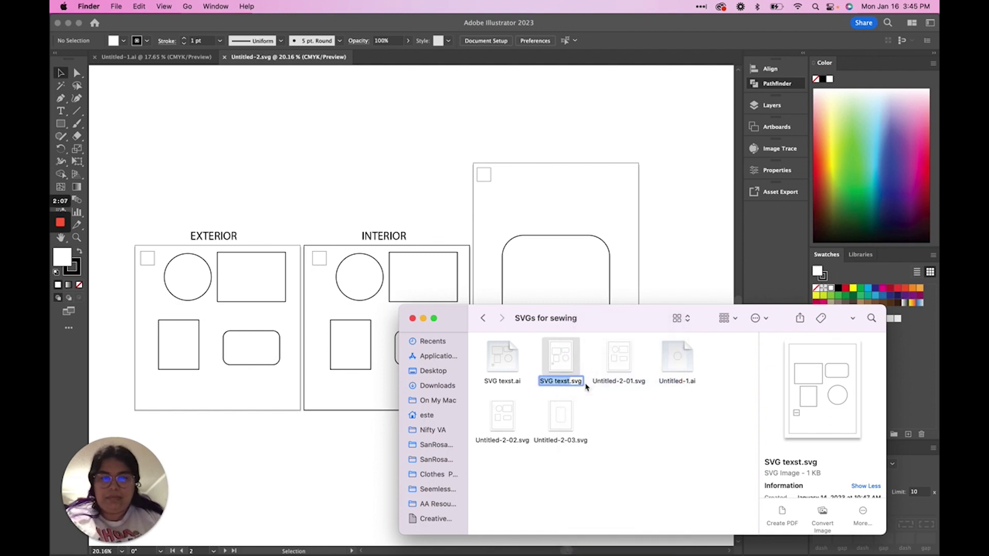
text(SVG )
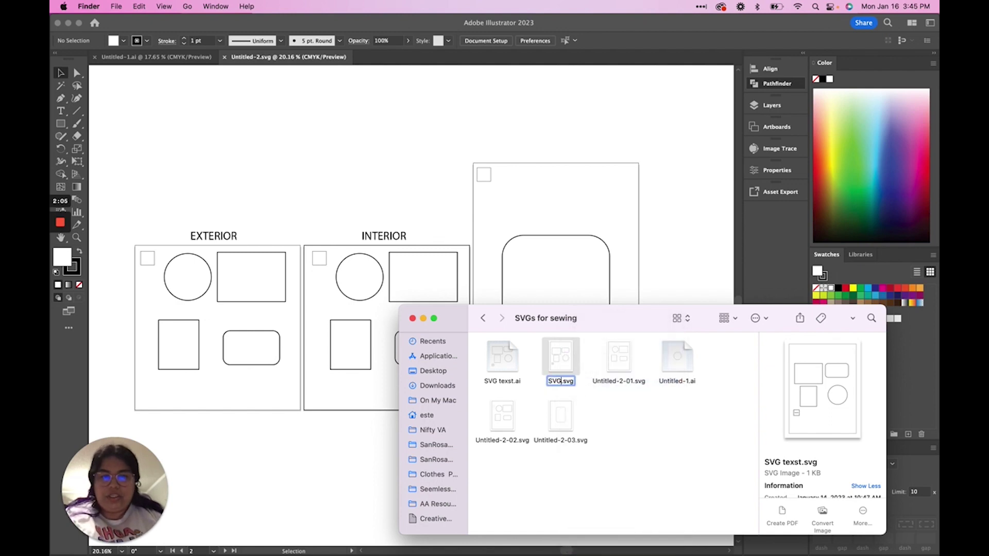
text(TE)
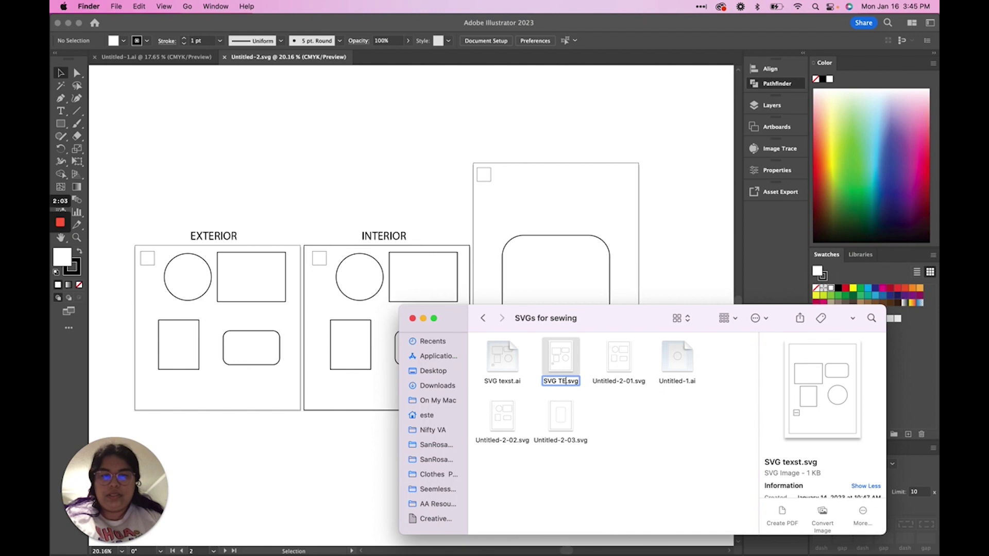
key(BackSpace)
text(est Ext)
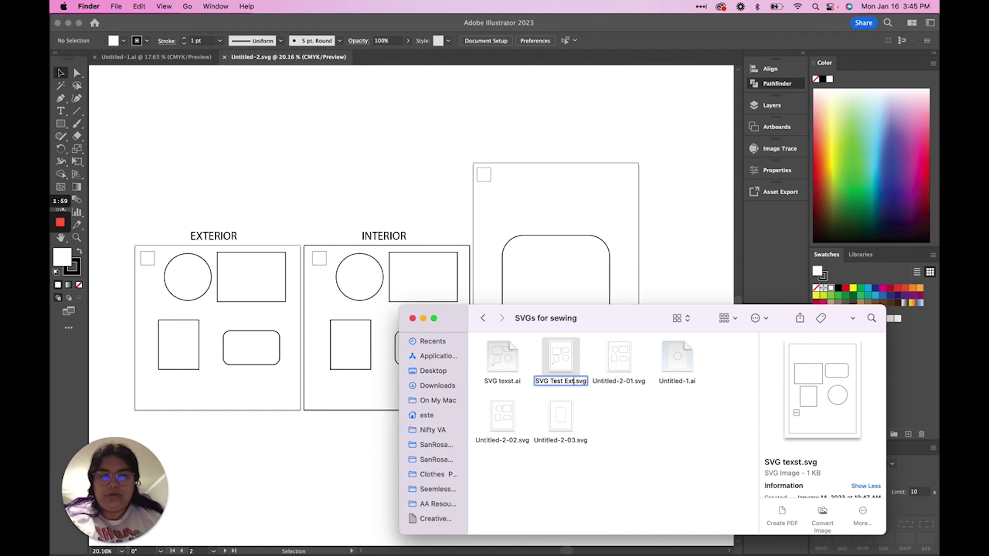
text(rior)
Rename the file Untitled-2-01.svg as "SVG text interior.svg"
click(622, 385)
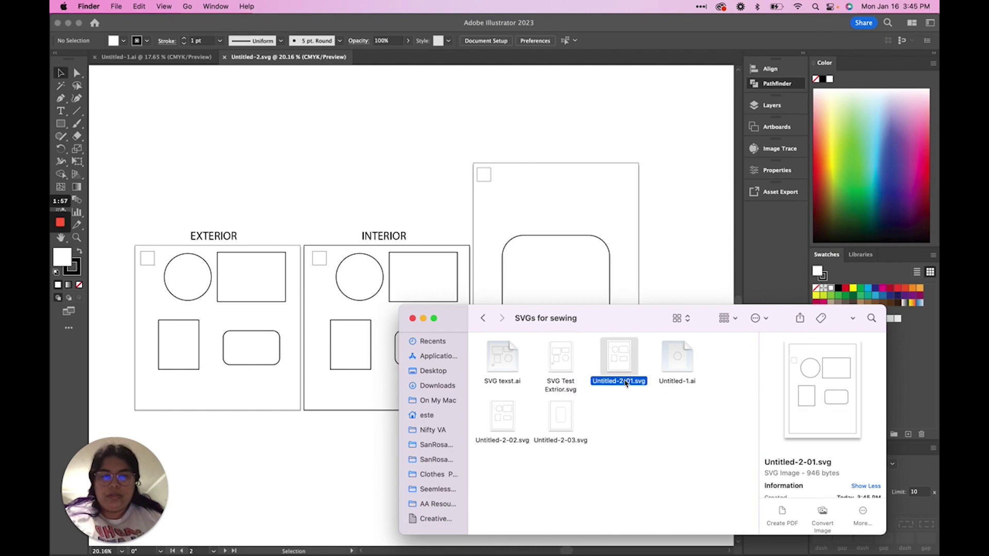
right_click(622, 384)
click(642, 385)
text(SVG)
text( text inter)
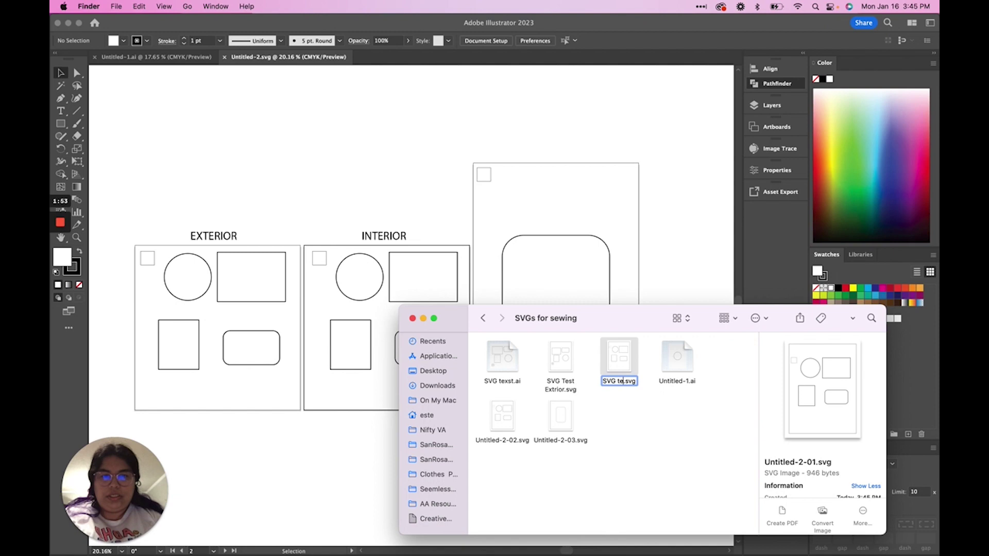
text(ior)
key(Return)
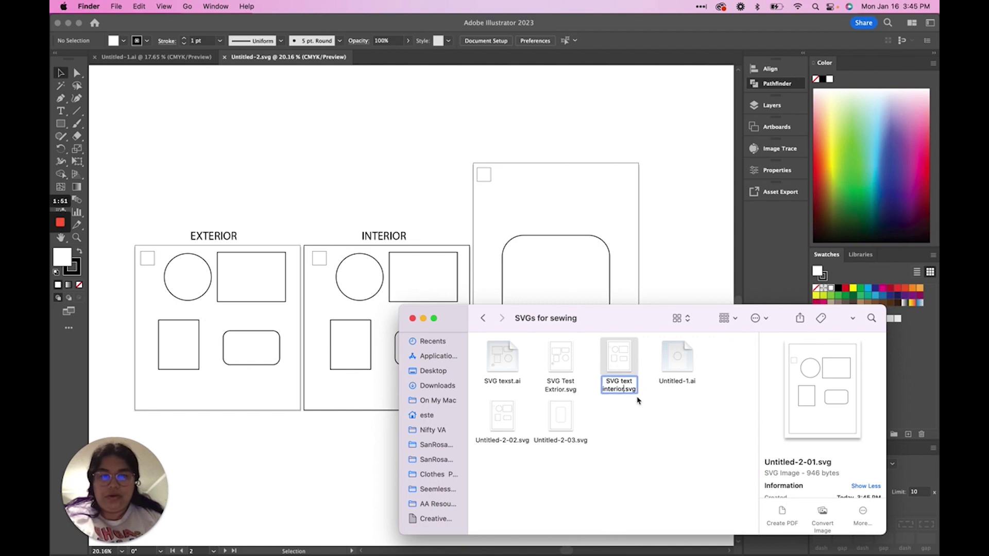
Rename the file Untitled-2-03.svg as "SVG test main.svg"
right_click(557, 418)
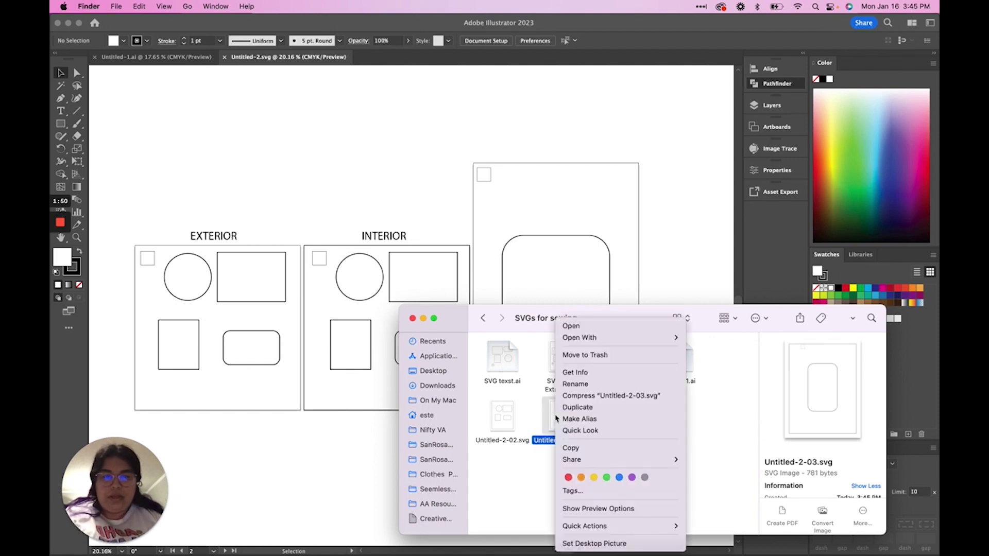
click(589, 385)
text(SVG)
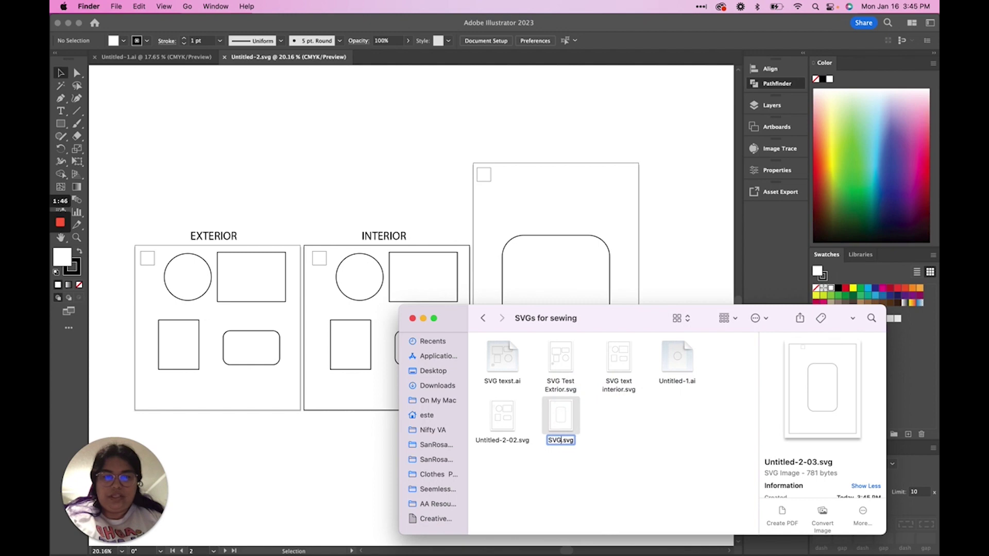
text( test)
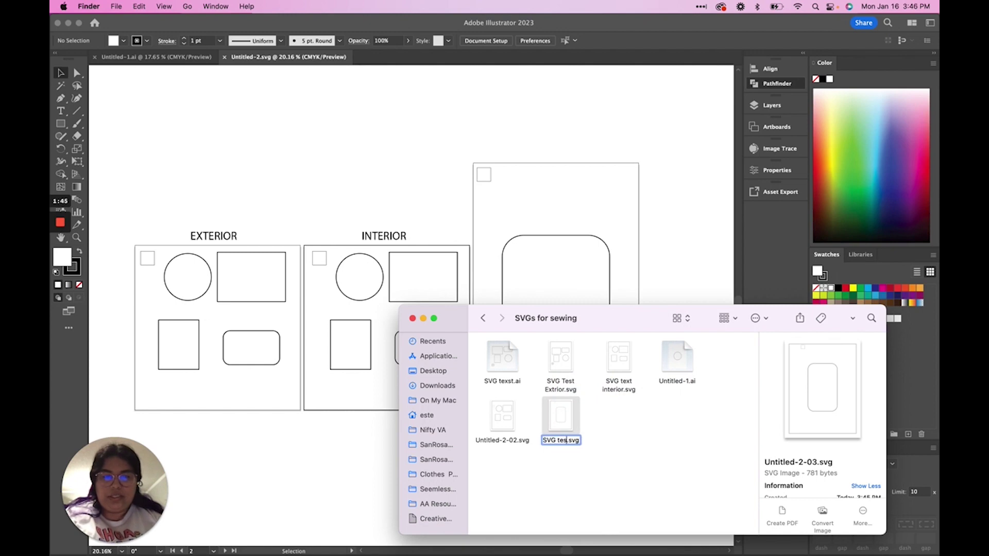
text( main)
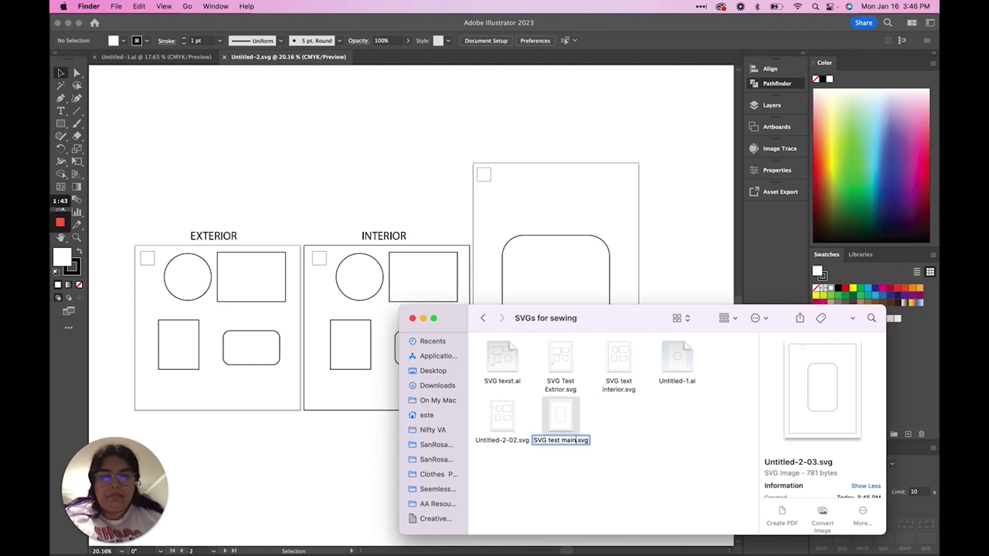
key(Return)
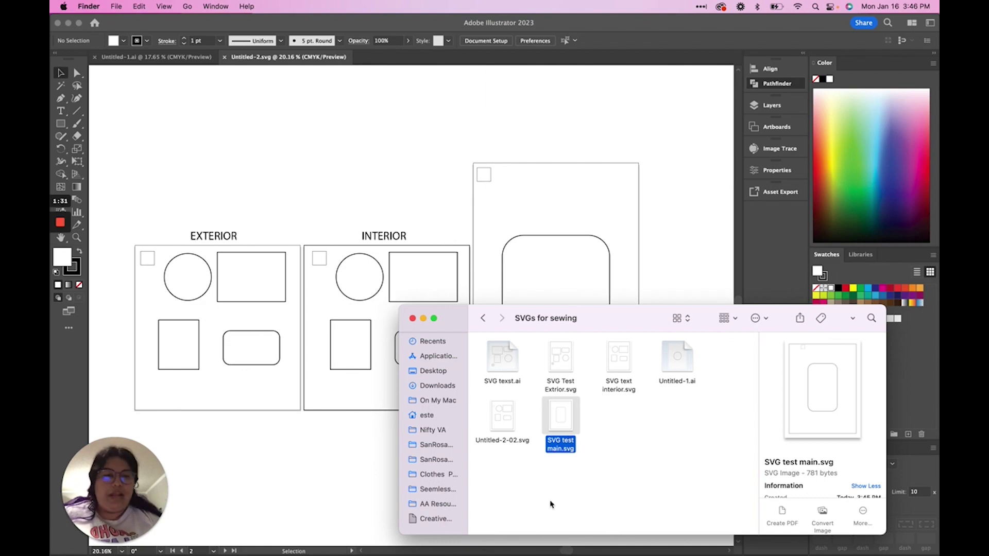
Switch to Cricut Design Space, start a new project and open its image upload page
mouse_move(503, 554)
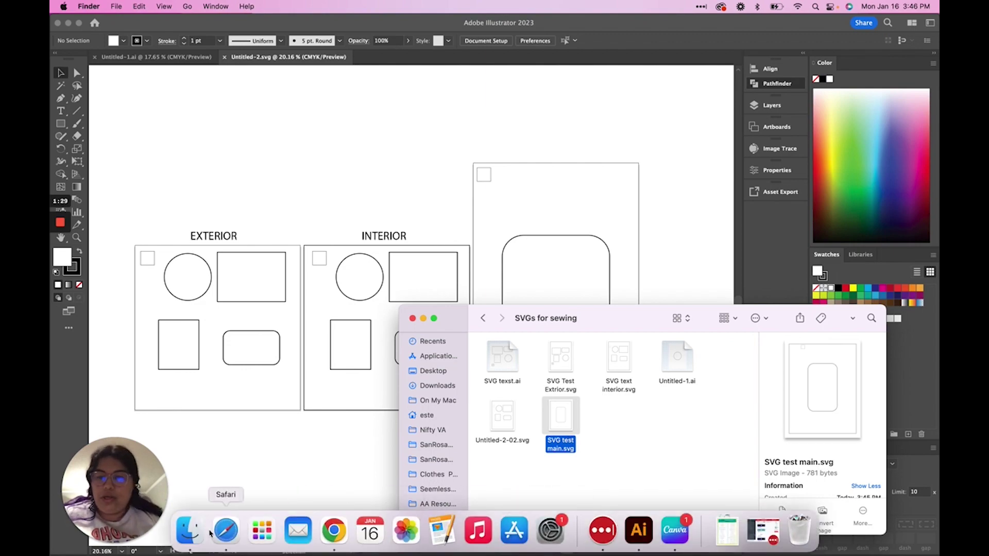
click(260, 534)
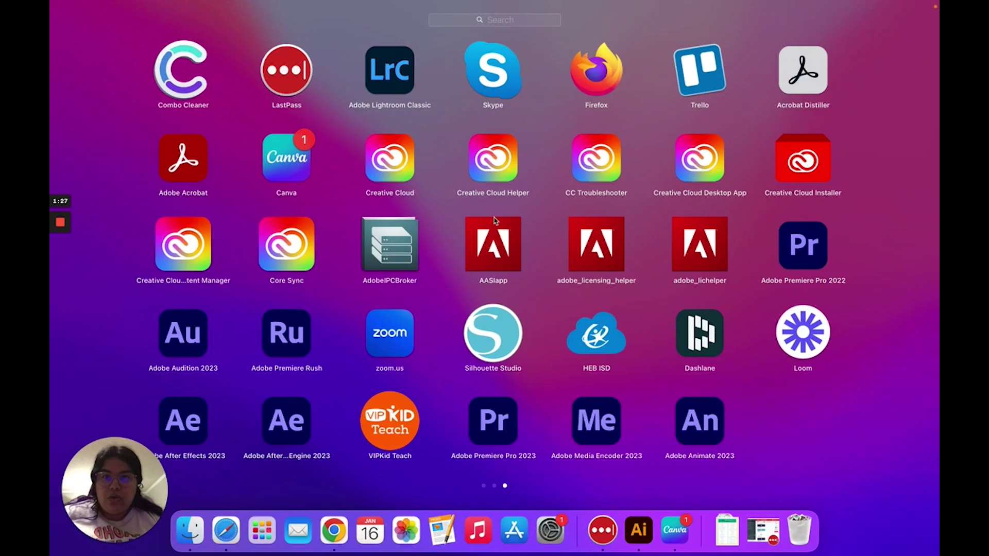
click(526, 20)
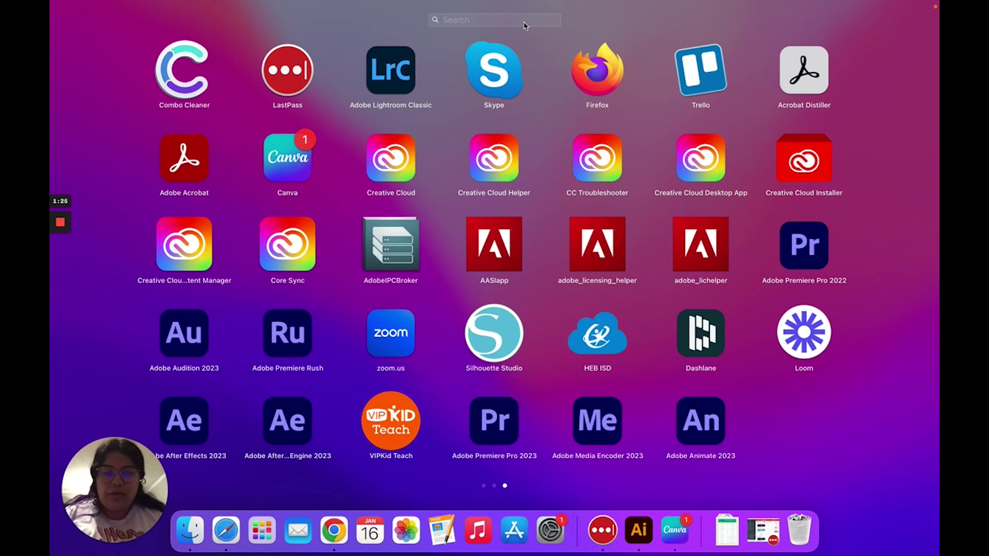
text(cricut)
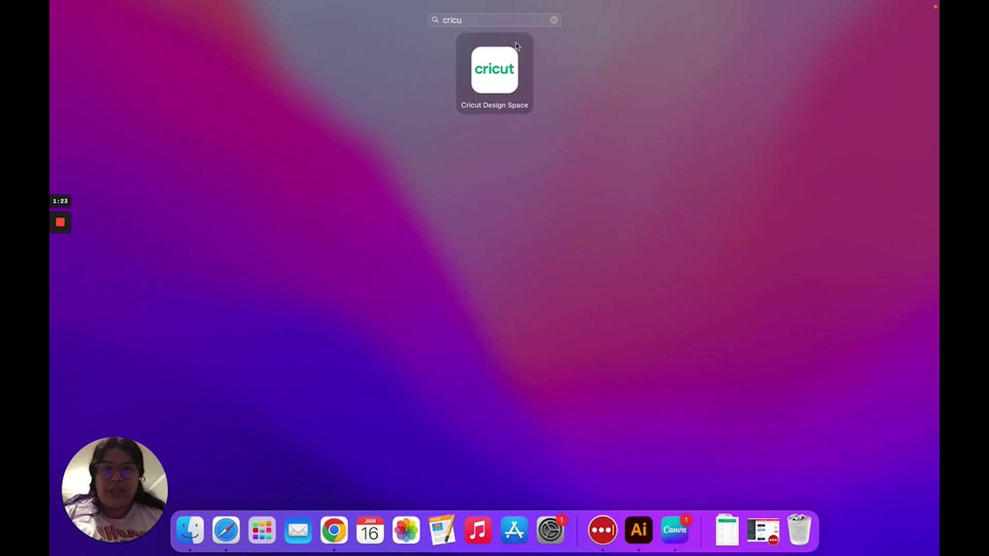
click(505, 64)
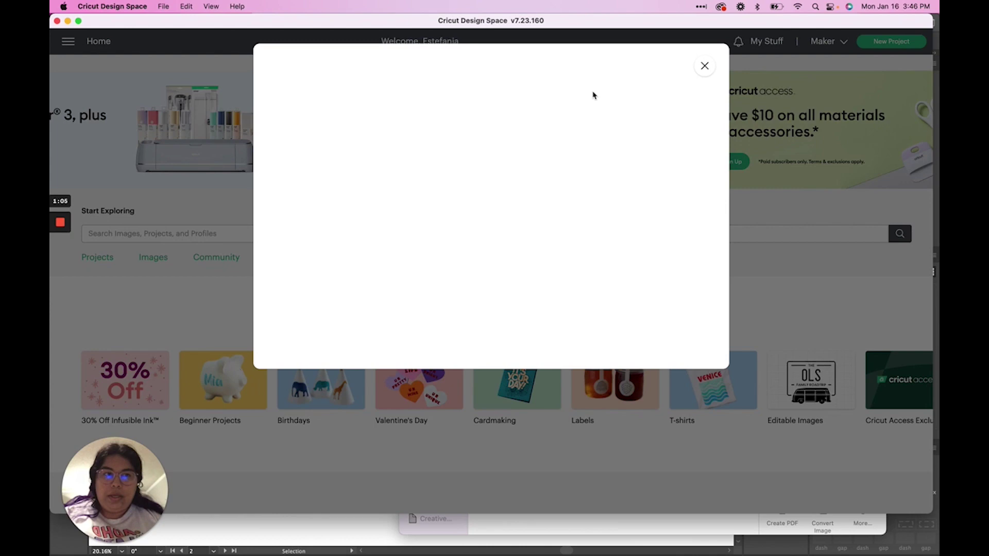
click(703, 65)
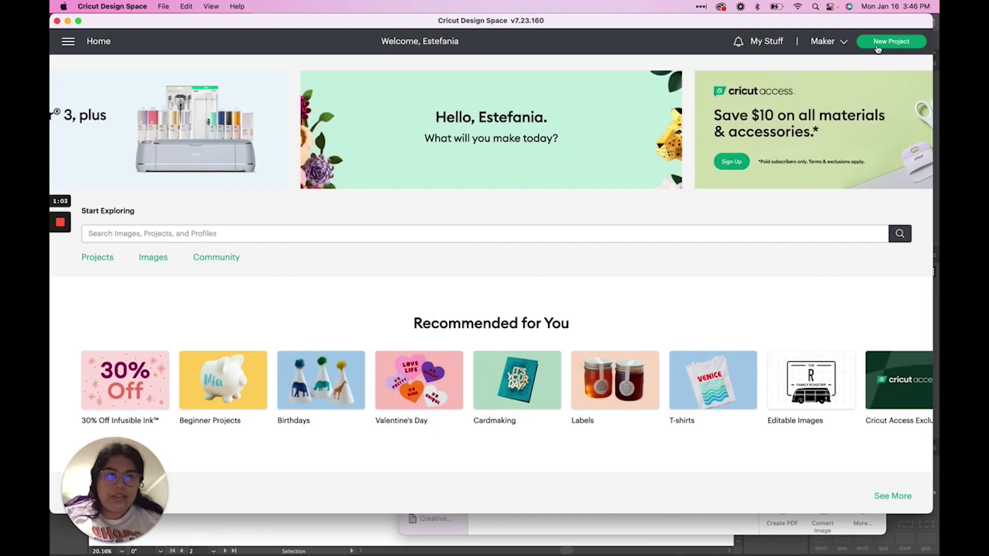
click(651, 104)
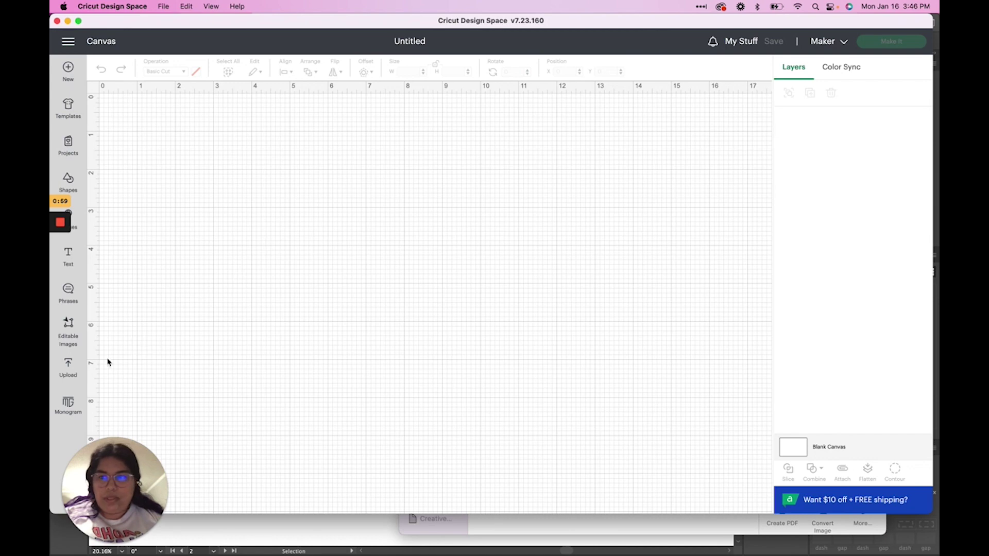
click(75, 376)
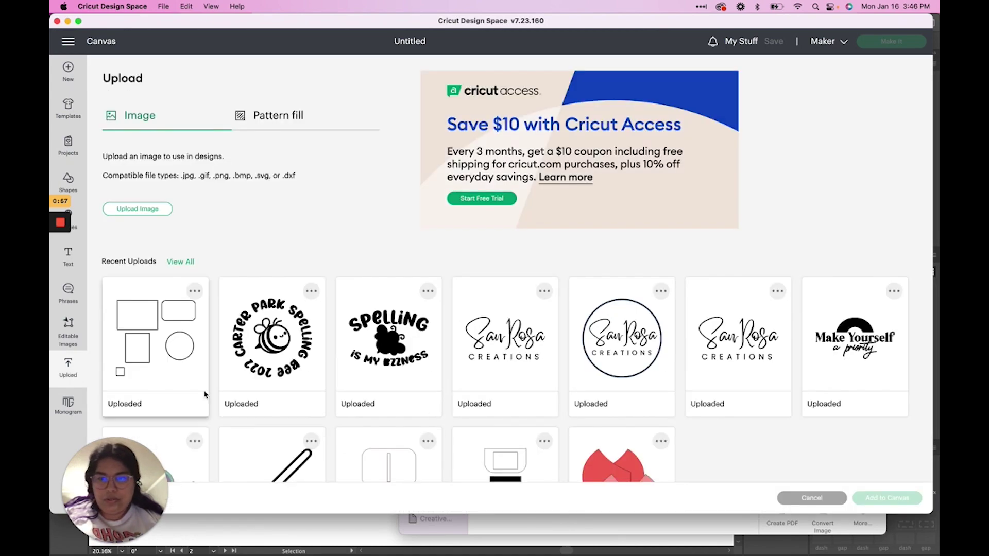
click(179, 356)
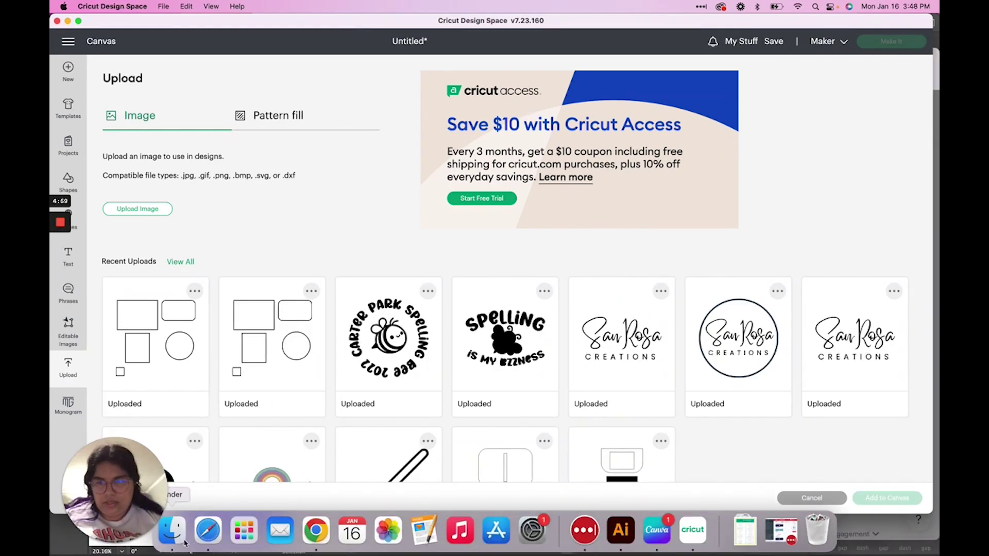
Switch to Finder and preview SVG text interior.svg, SVG texst.ai and Untitled-2-02.svg in the SVGs for sewing folder
click(185, 543)
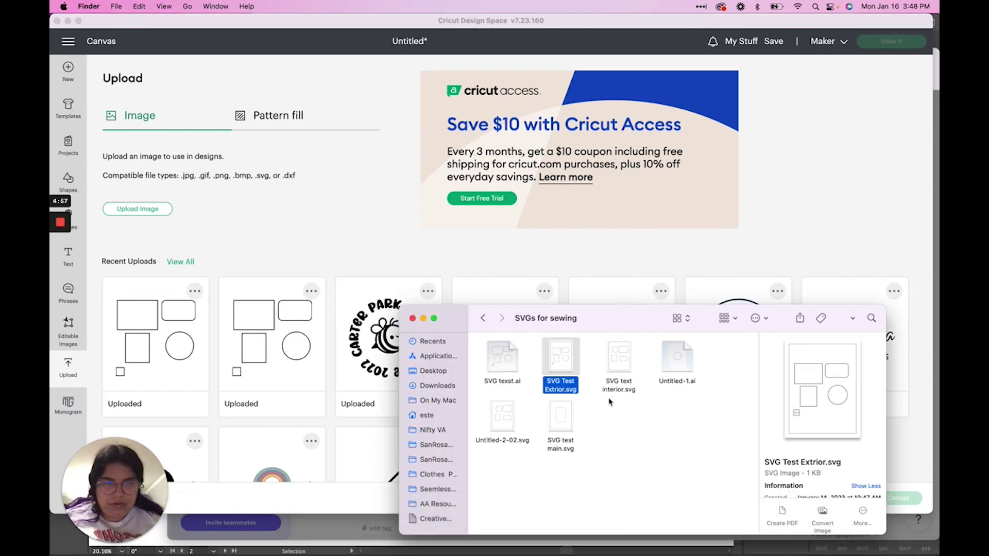
click(616, 363)
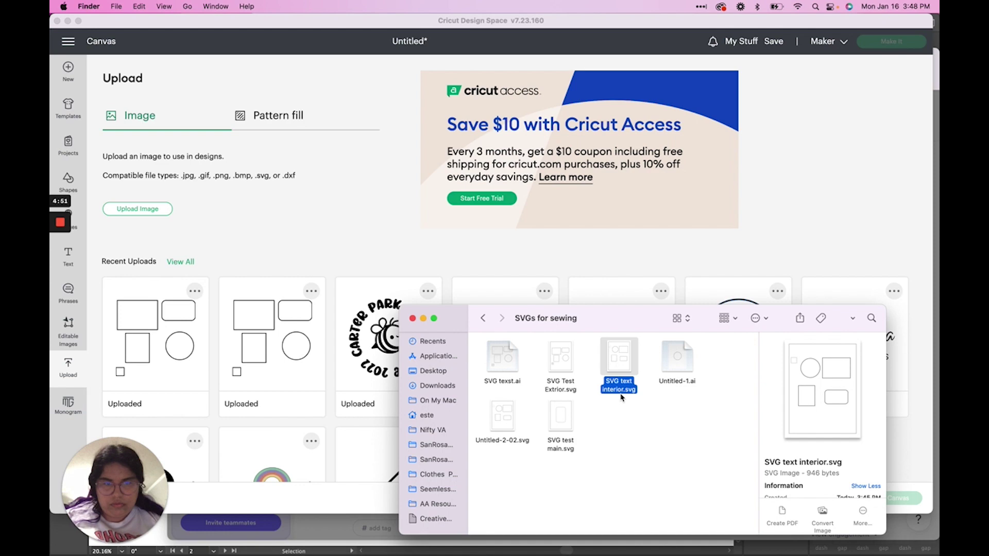
click(501, 383)
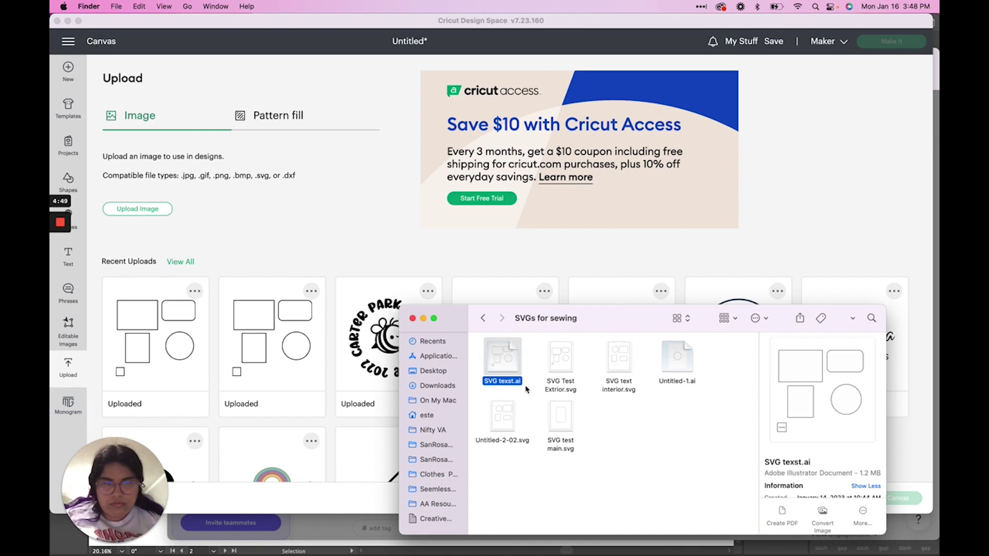
click(512, 428)
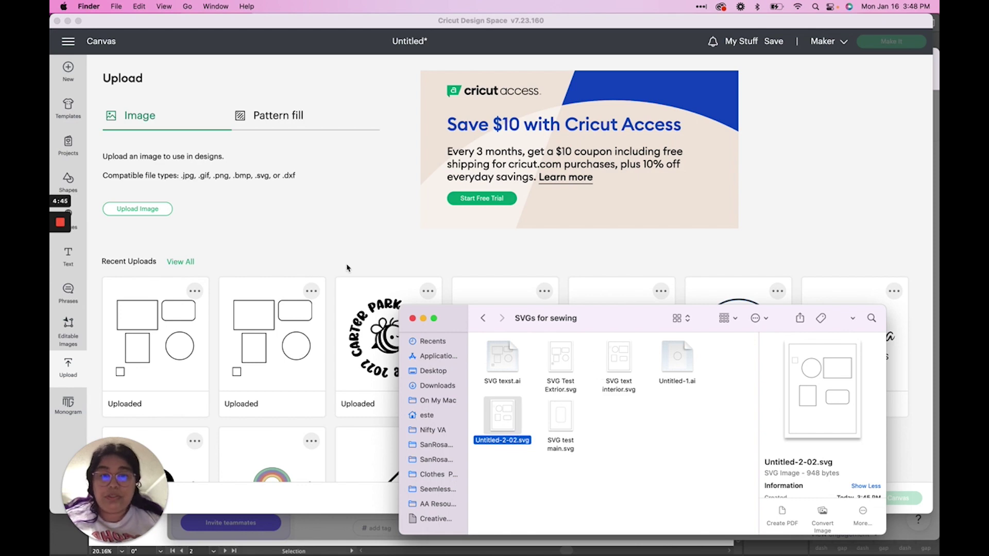
Upload SVG text interior.svg from the SVGs for sewing folder to Cricut Design Space as a cut image
click(150, 216)
click(144, 213)
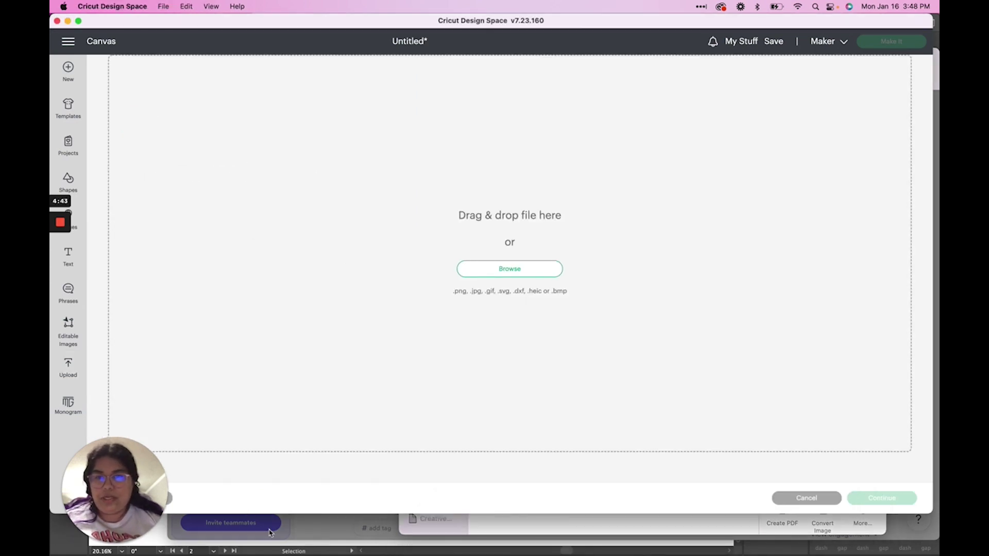
click(173, 533)
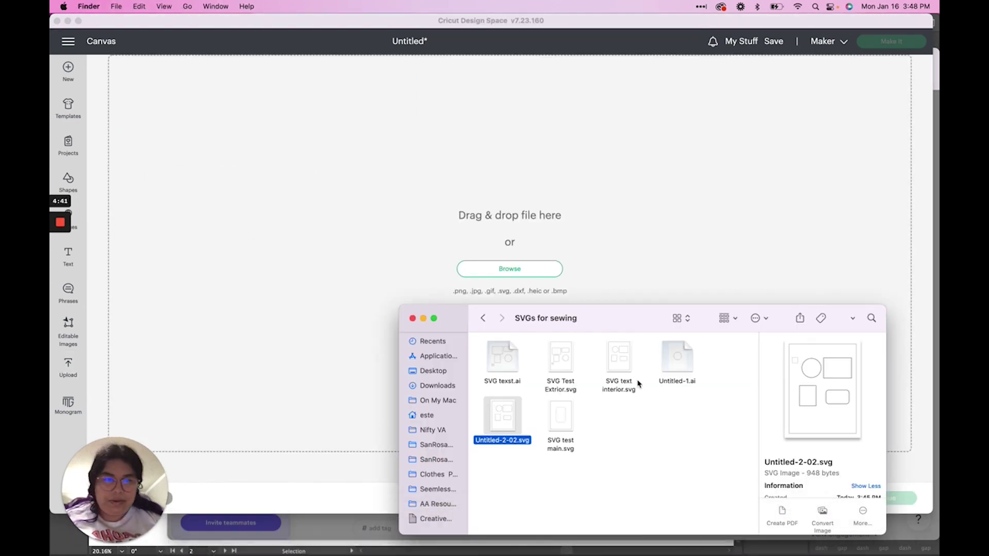
click(622, 371)
drag(622, 371, 537, 256)
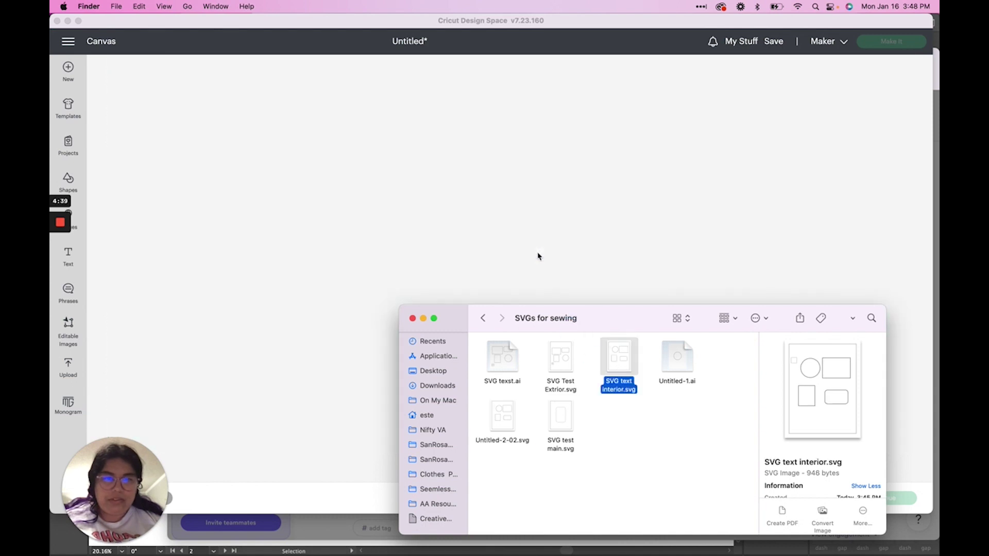
click(411, 280)
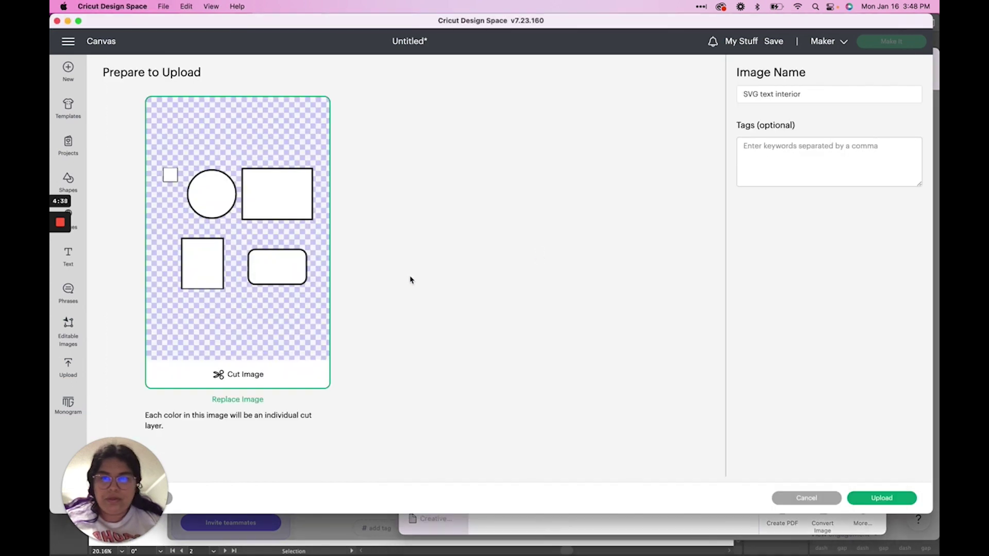
click(901, 501)
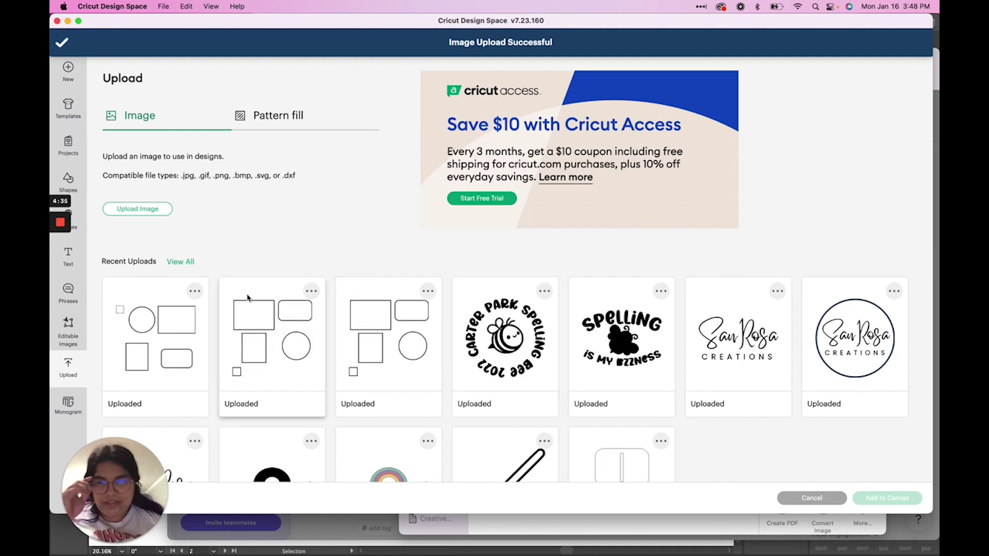
Add the uploaded interior image to the canvas, move it to about X 1.03, Y 1.02 in, and leave all its shapes selected
click(176, 319)
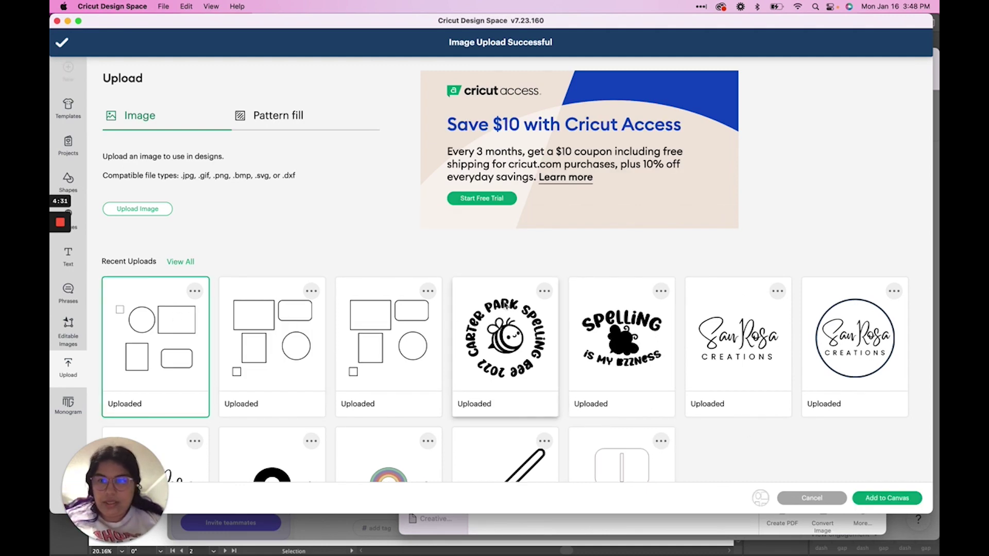
key(Return)
drag(363, 195, 377, 196)
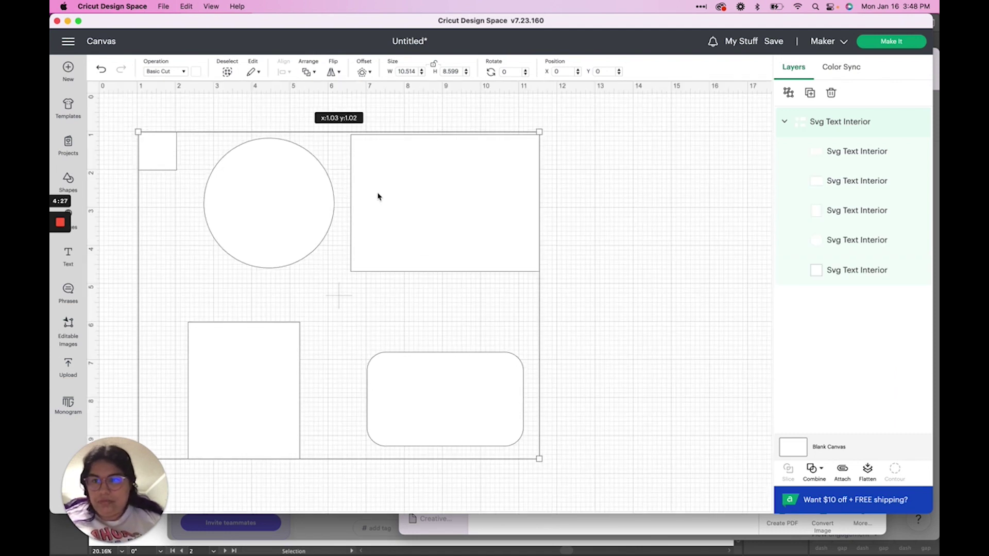
click(634, 240)
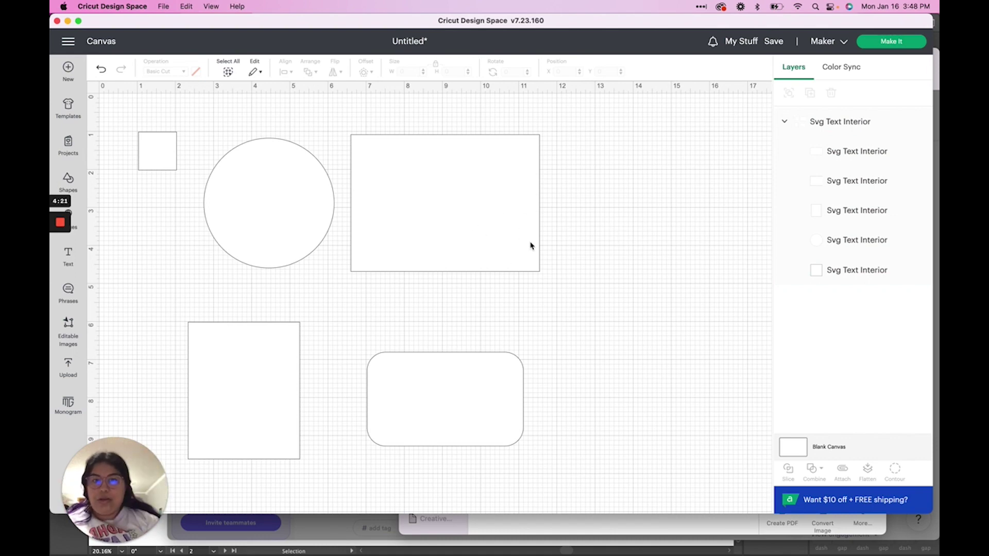
mouse_move(459, 551)
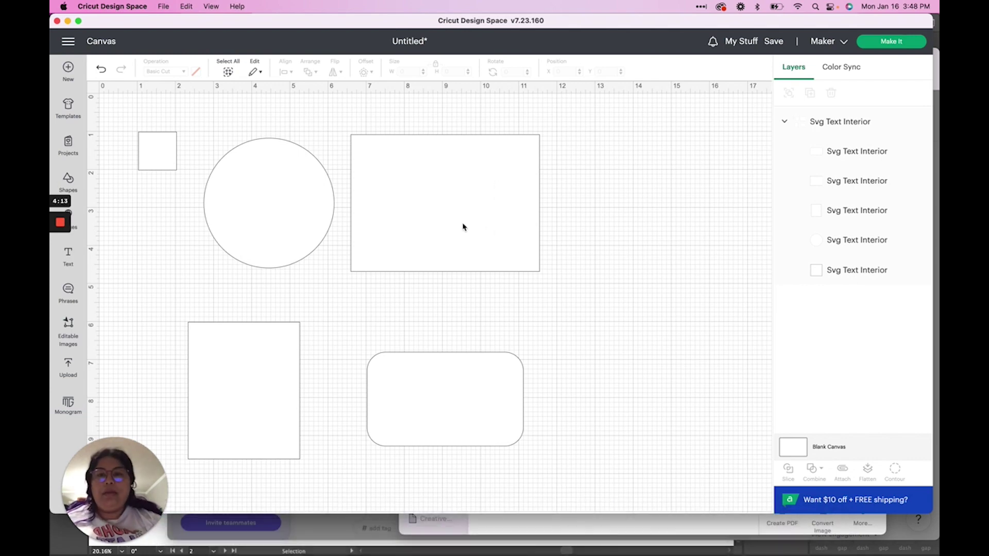
key(super+a)
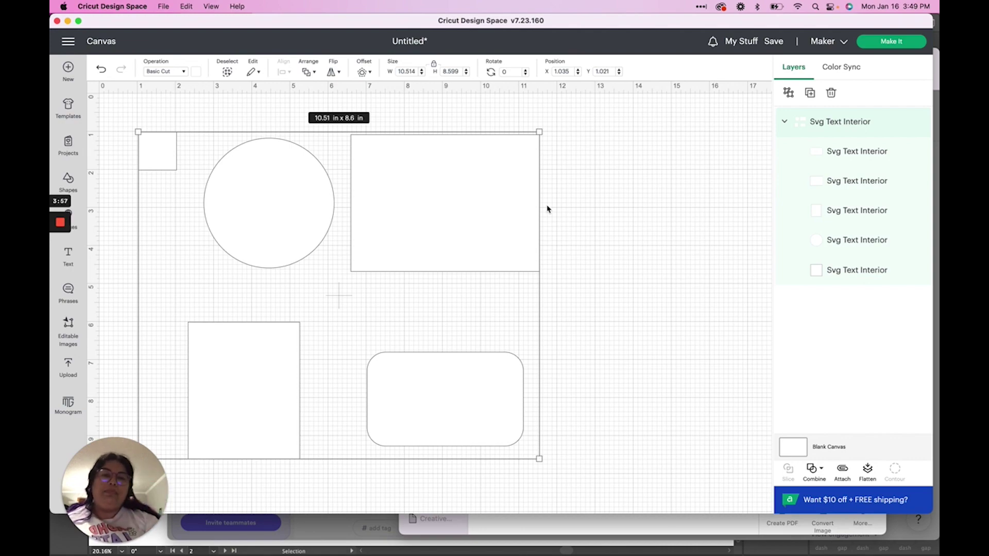
Switch to Silhouette Studio and dismiss its welcome window
mouse_move(669, 554)
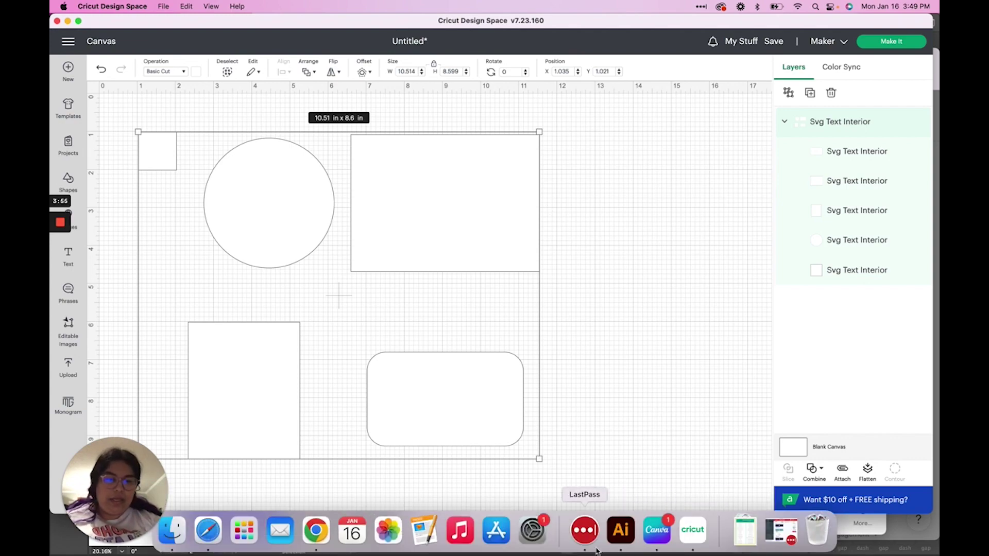
click(244, 531)
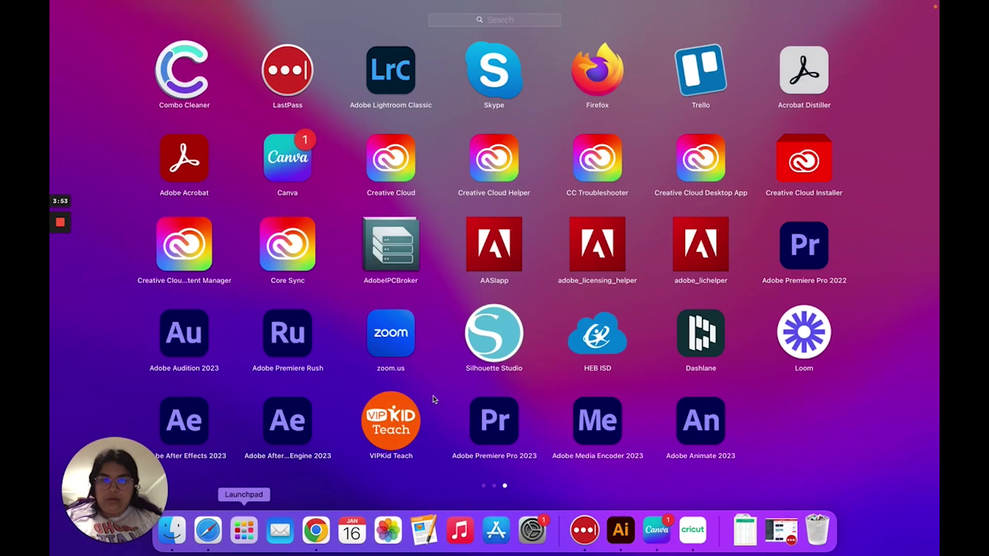
click(503, 345)
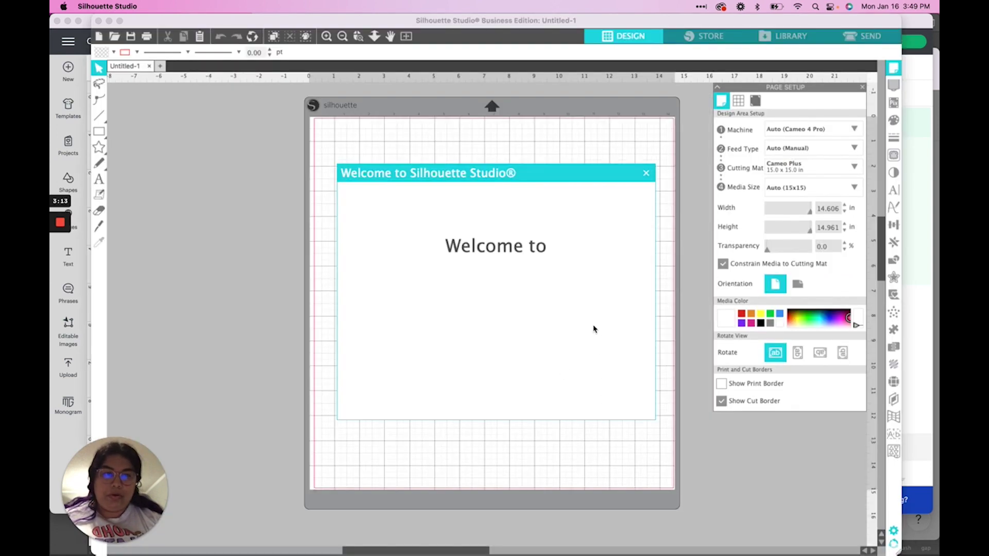
click(646, 173)
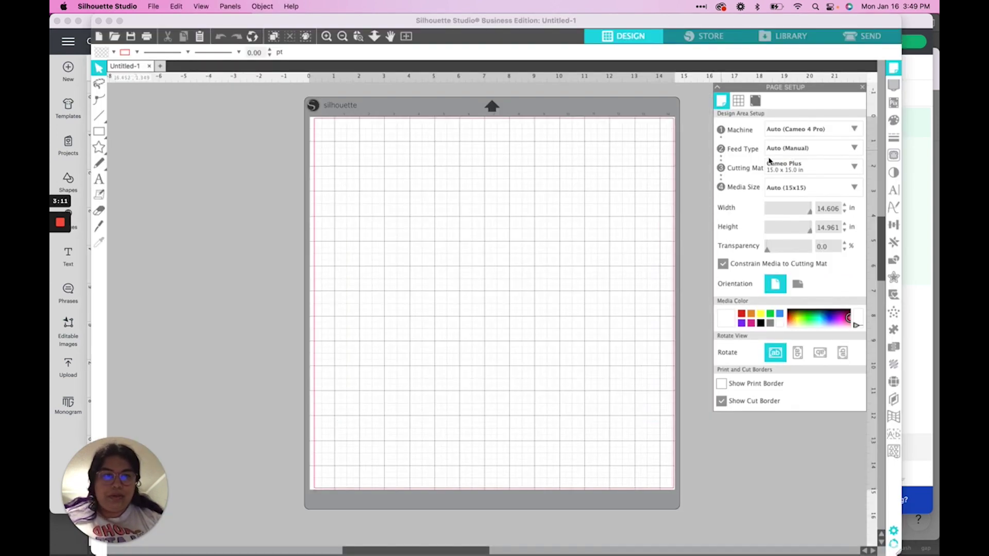
Set the cutting mat in the page setup to Cameo Pro, 24.0 x 24.0 in
click(796, 170)
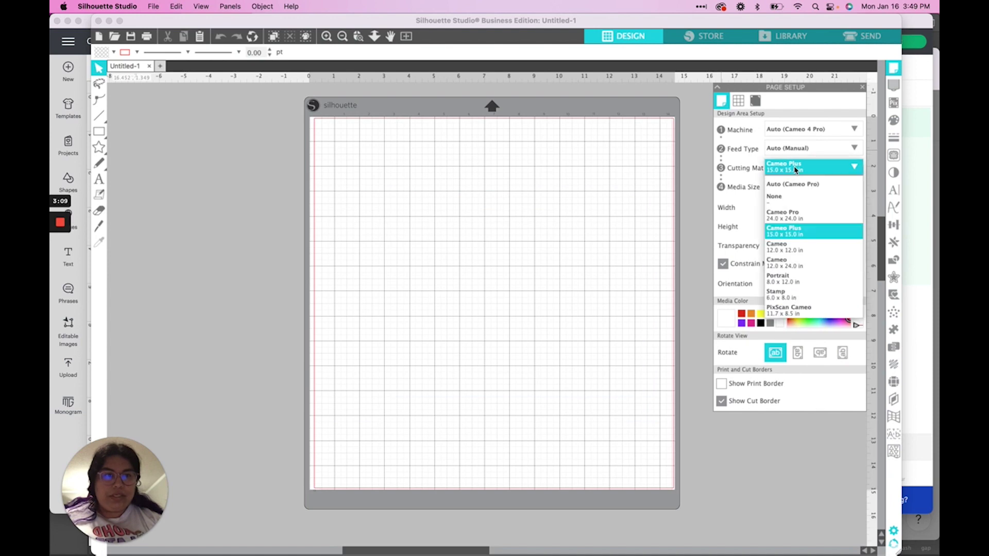
click(792, 215)
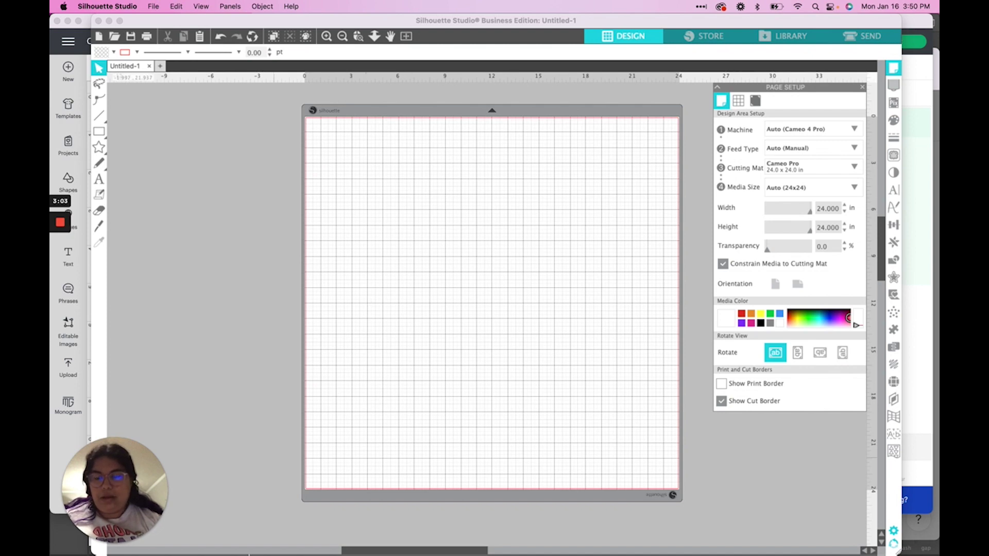
mouse_move(232, 553)
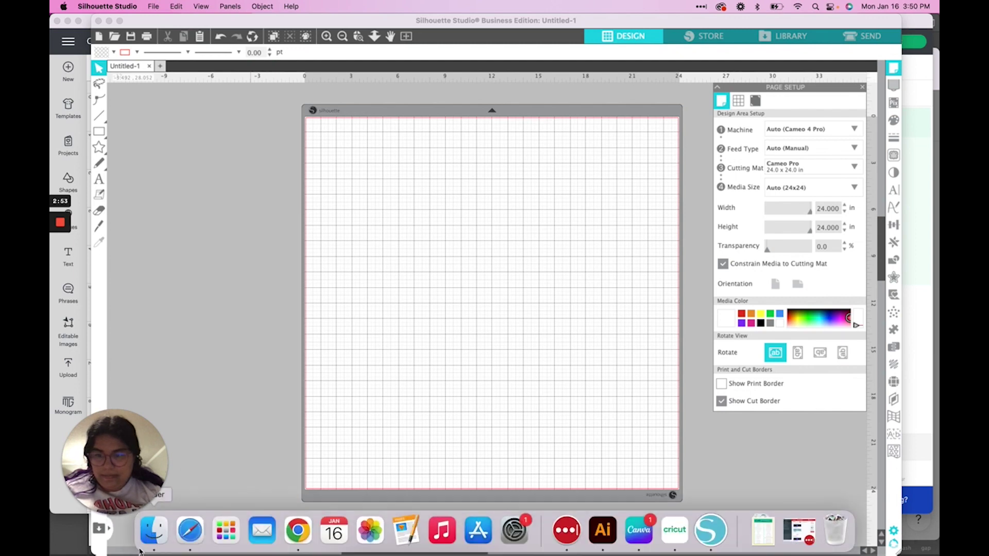
Place SVG text interior.svg from the SVGs for sewing folder onto the Silhouette Studio mat
click(146, 536)
drag(606, 381, 522, 212)
click(523, 212)
key(super+z)
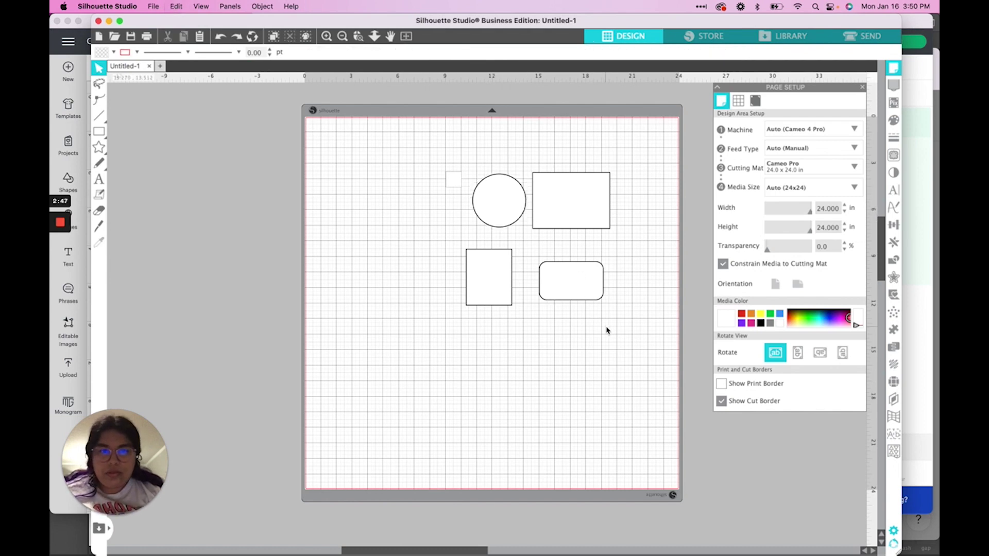
Move all the imported interior shapes slightly up on the mat, preview their cut lines for sending, and return to the design view
drag(607, 332, 453, 168)
drag(490, 201, 489, 194)
click(529, 364)
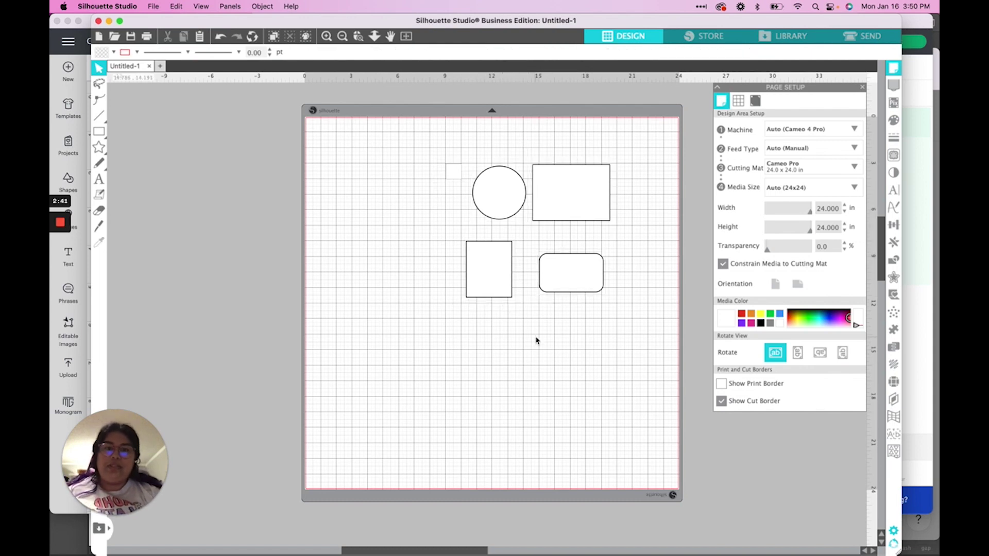
click(864, 45)
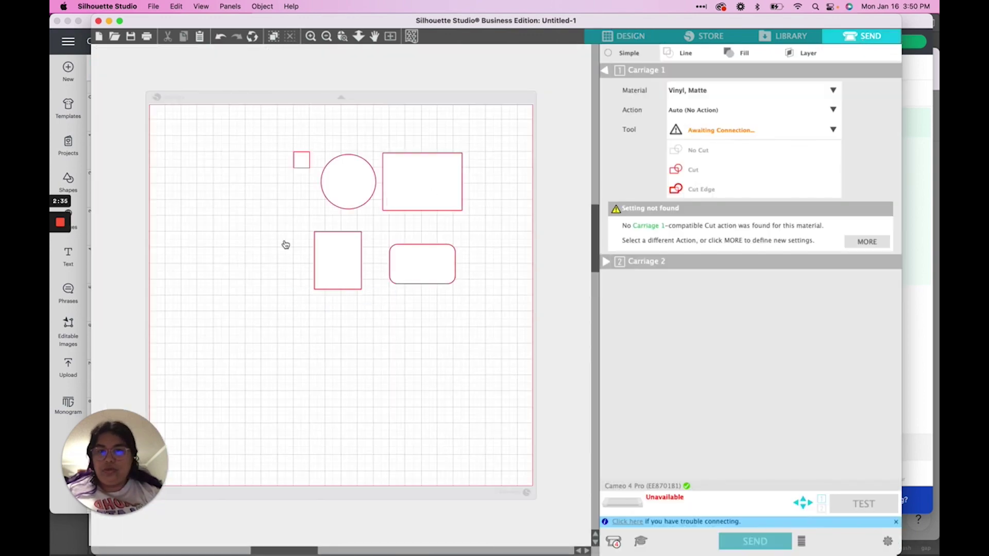
click(630, 36)
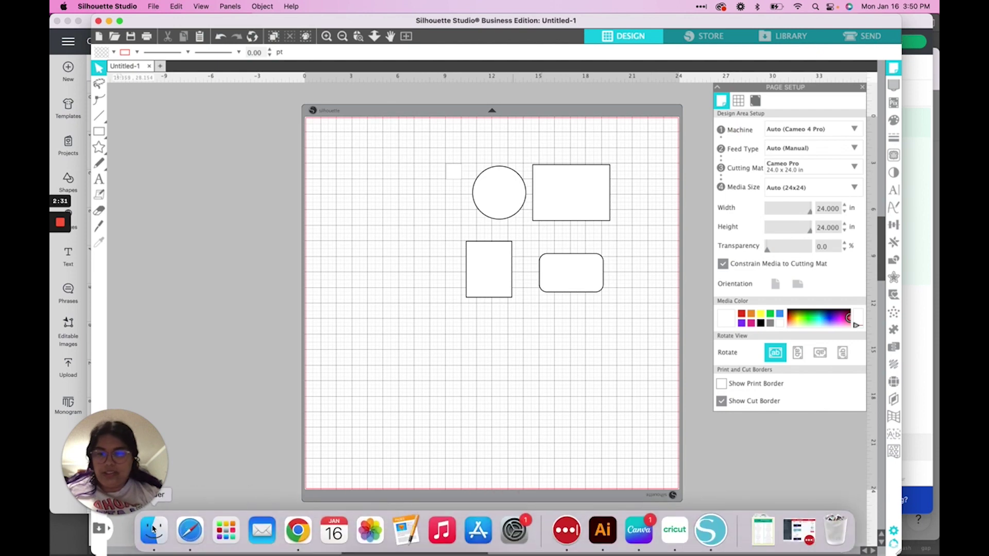
Place SVG test main.svg from the SVGs for sewing folder on the mat, left of the interior shapes
click(153, 530)
click(562, 420)
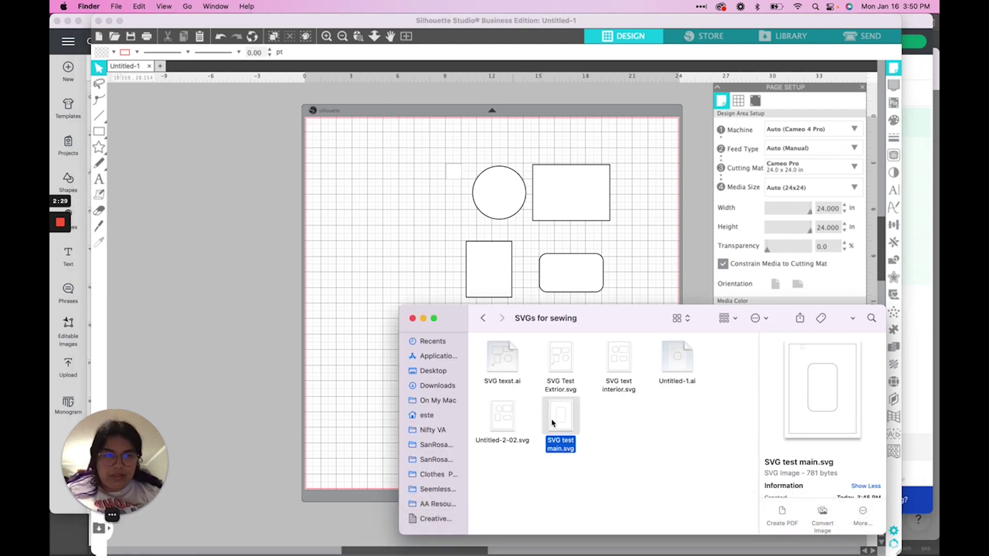
drag(564, 421, 375, 269)
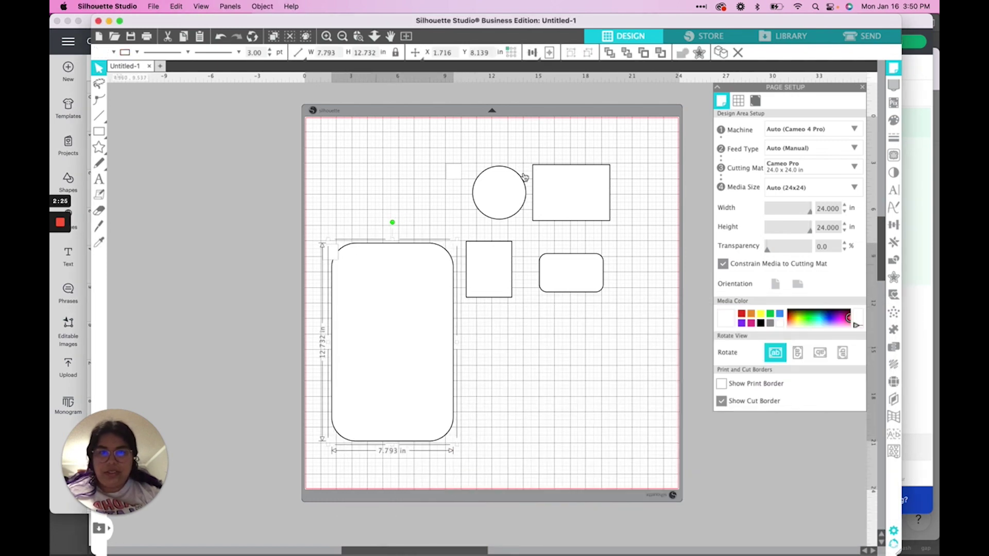
Shift the imported main shapes slightly down and to the right in the send preview, and return to the design view
click(860, 41)
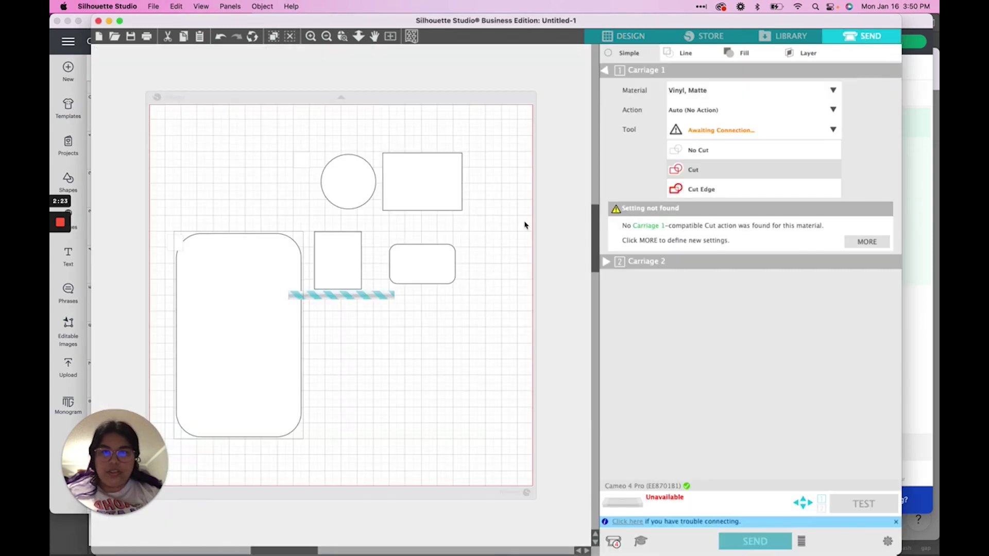
drag(241, 314, 263, 335)
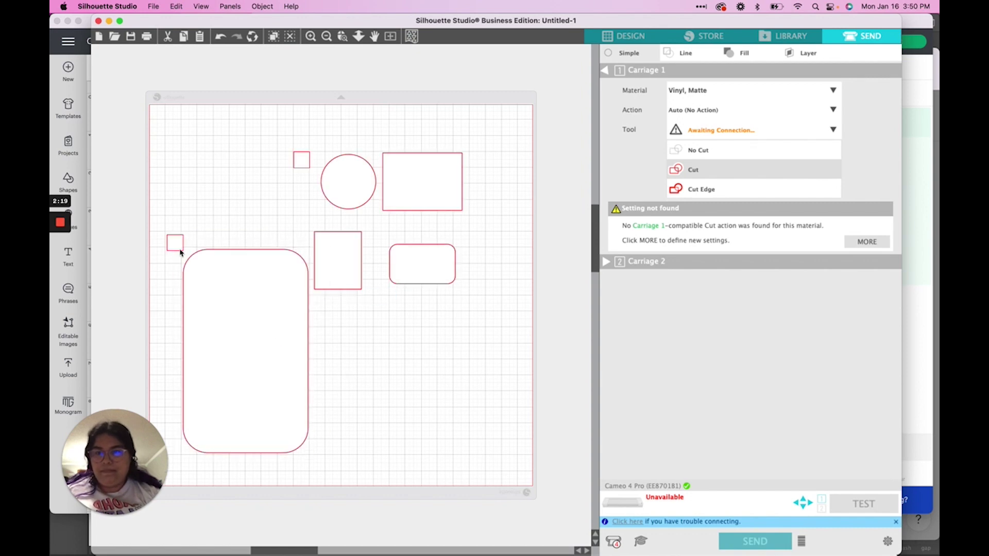
click(642, 35)
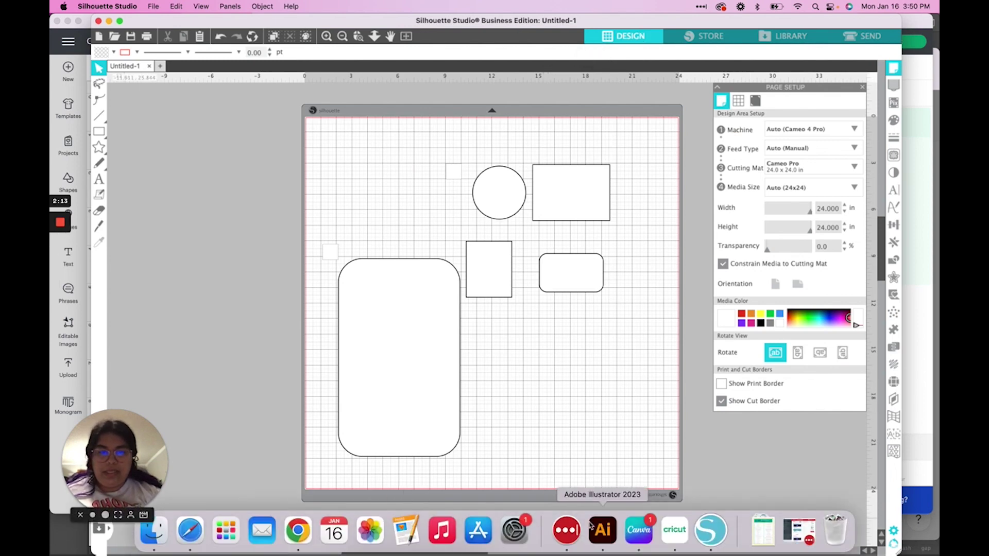
Switch to Illustrator and check the dimensions of the circle, rectangle and rounded rectangle on the EXTERIOR artboard of Untitled-2.svg
click(602, 528)
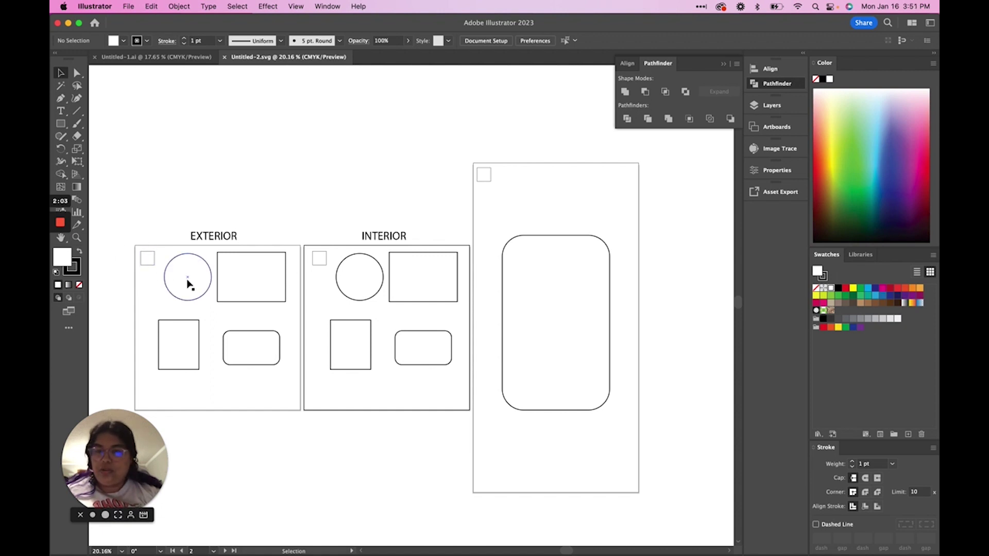
click(257, 301)
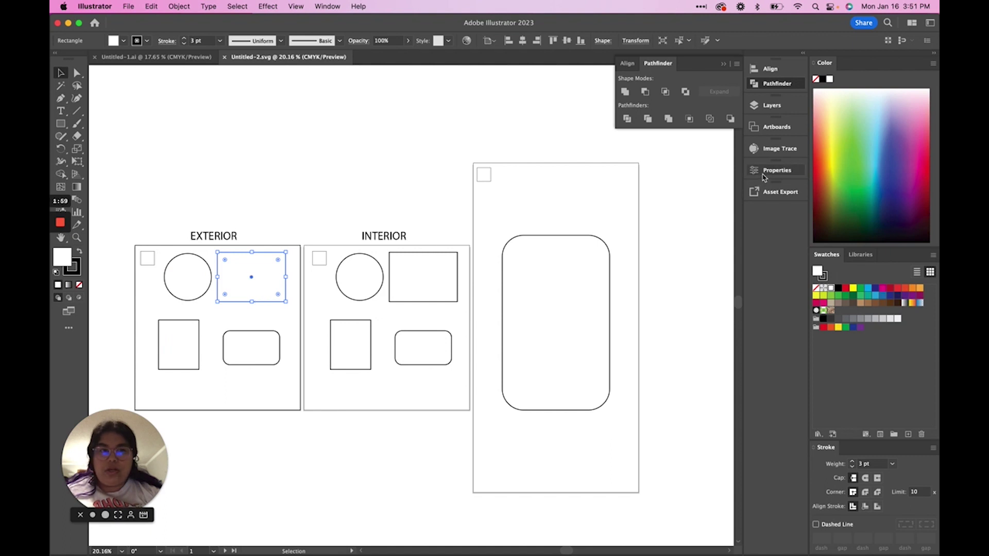
click(777, 170)
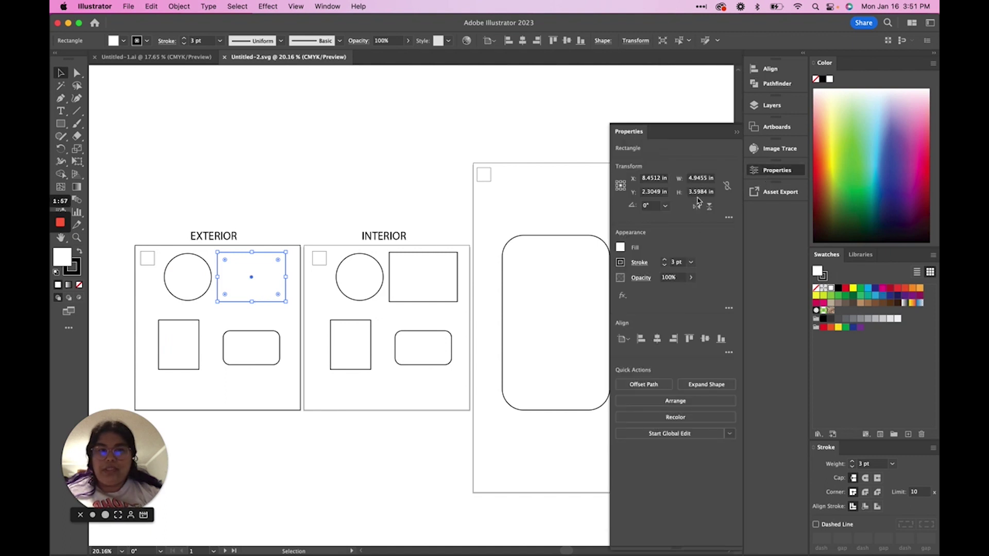
click(210, 287)
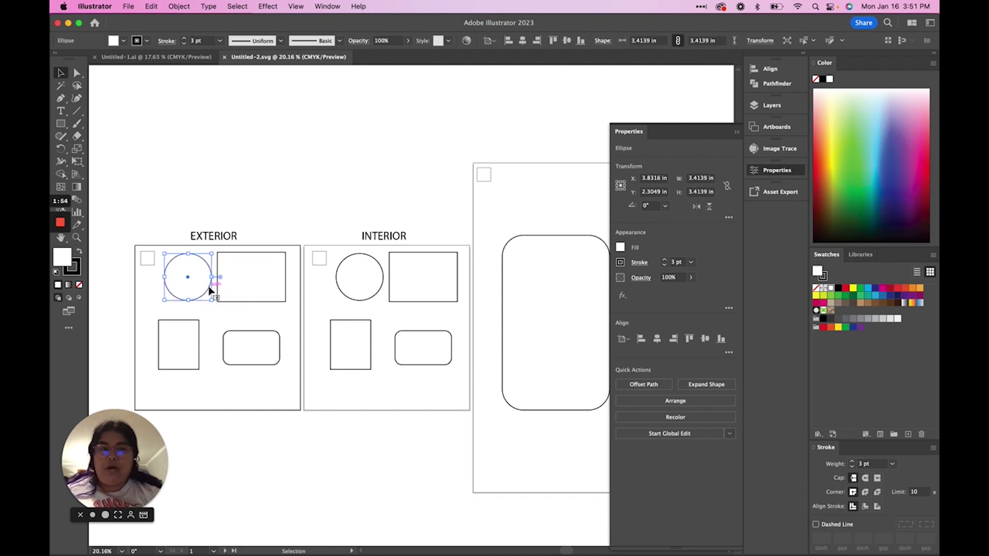
click(199, 346)
click(255, 339)
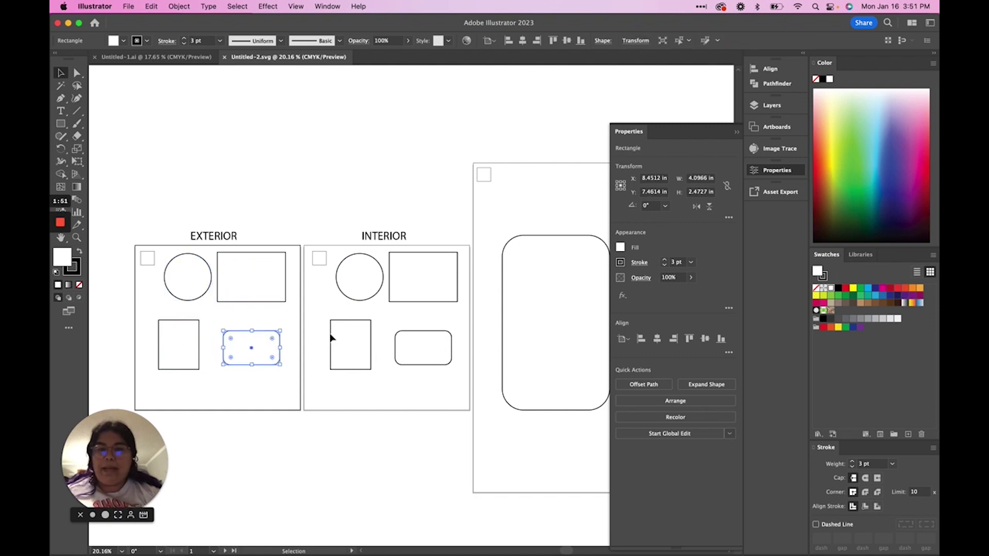
scroll(477, 324, right, 3)
scroll(476, 324, down, 1)
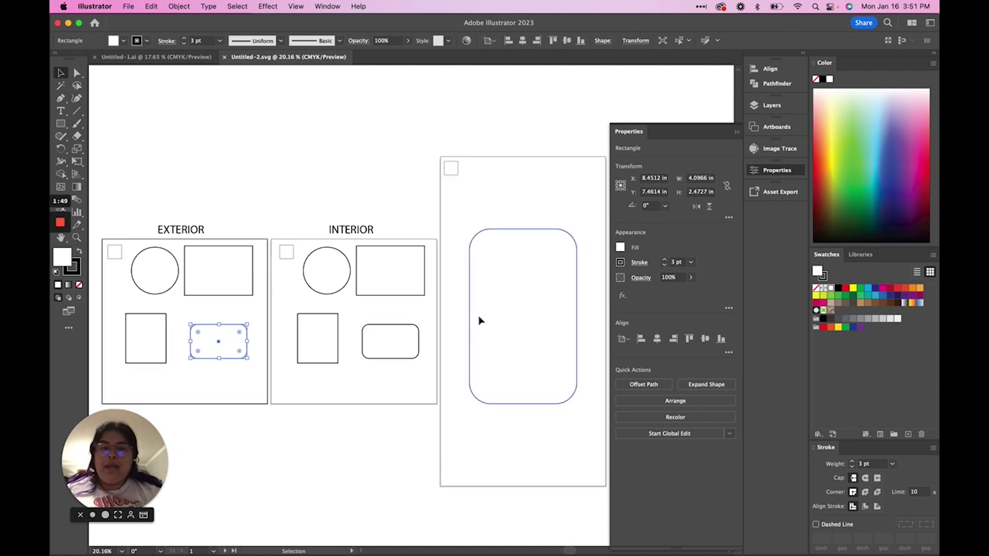
Compare the single-shape artboards of Untitled-1.ai with the combined EXTERIOR, INTERIOR and main artboards of Untitled-2.svg
click(155, 57)
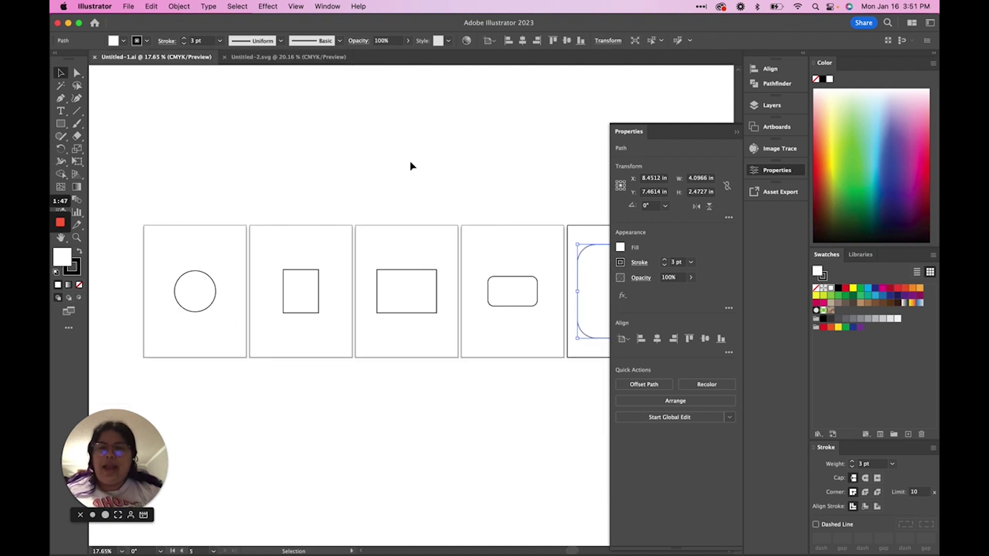
scroll(536, 247, right, 3)
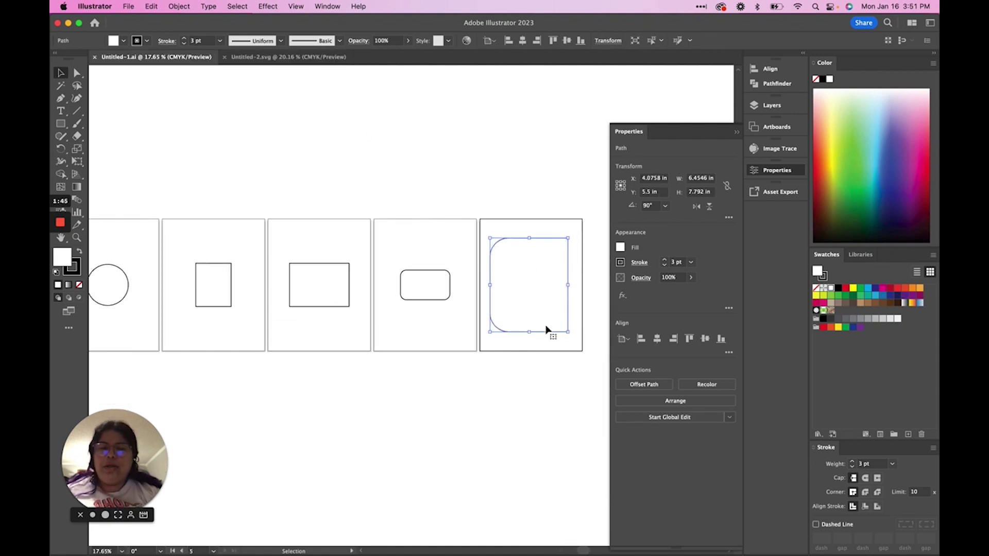
click(535, 345)
scroll(367, 355, left, 3)
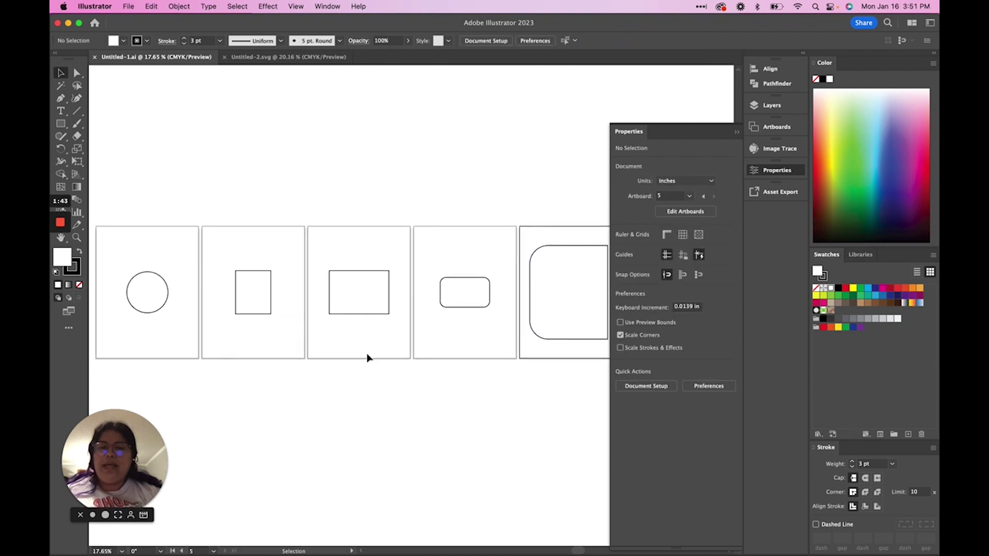
click(298, 61)
scroll(312, 134, left, 2)
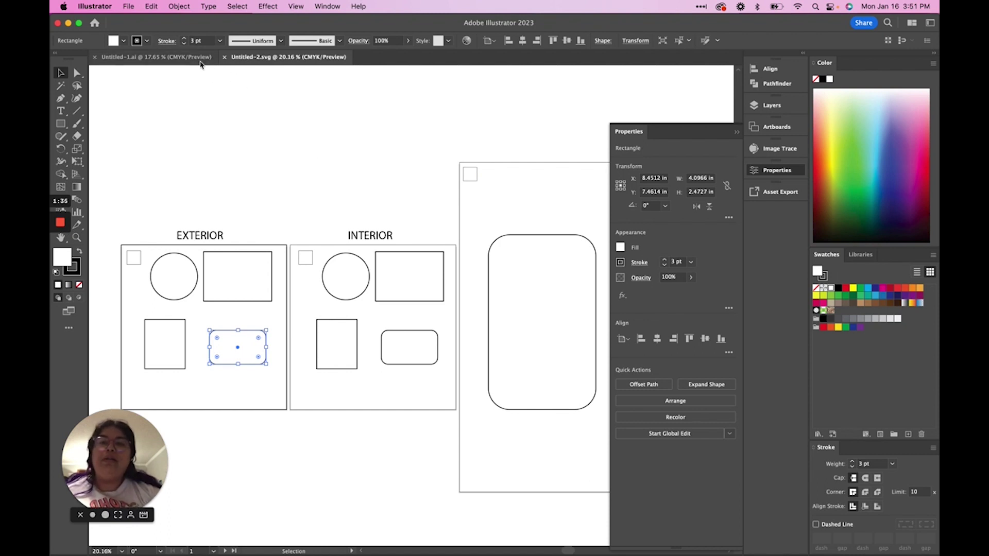
click(202, 62)
click(579, 248)
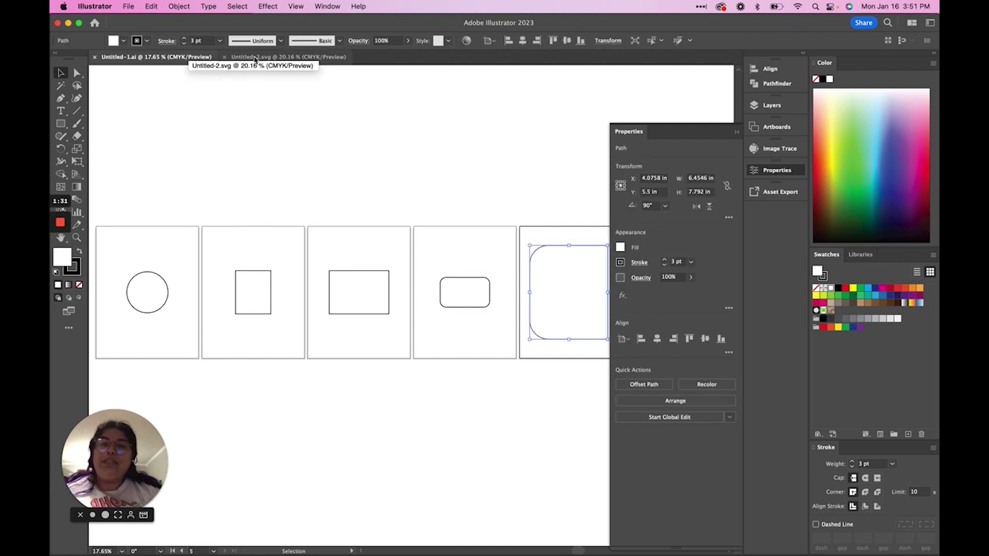
click(255, 58)
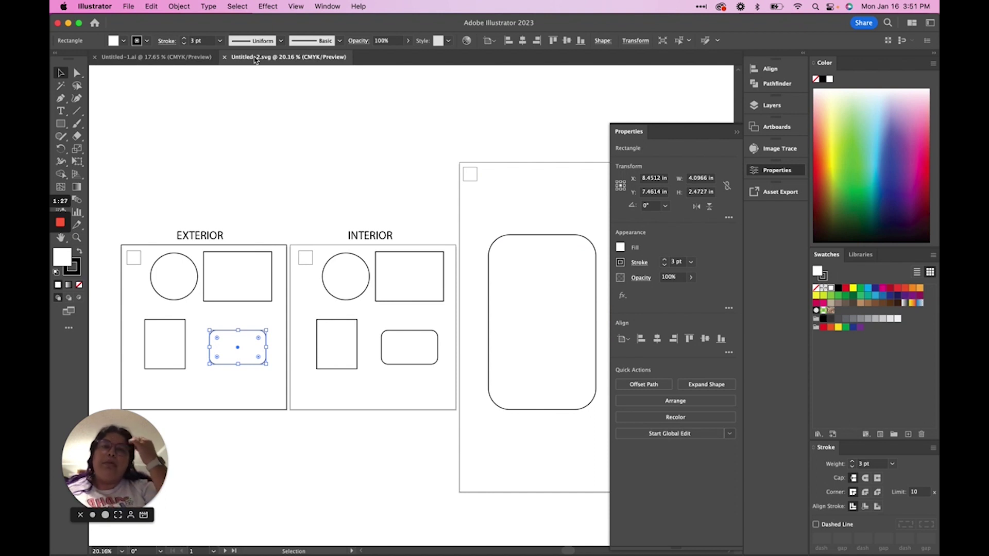
click(157, 57)
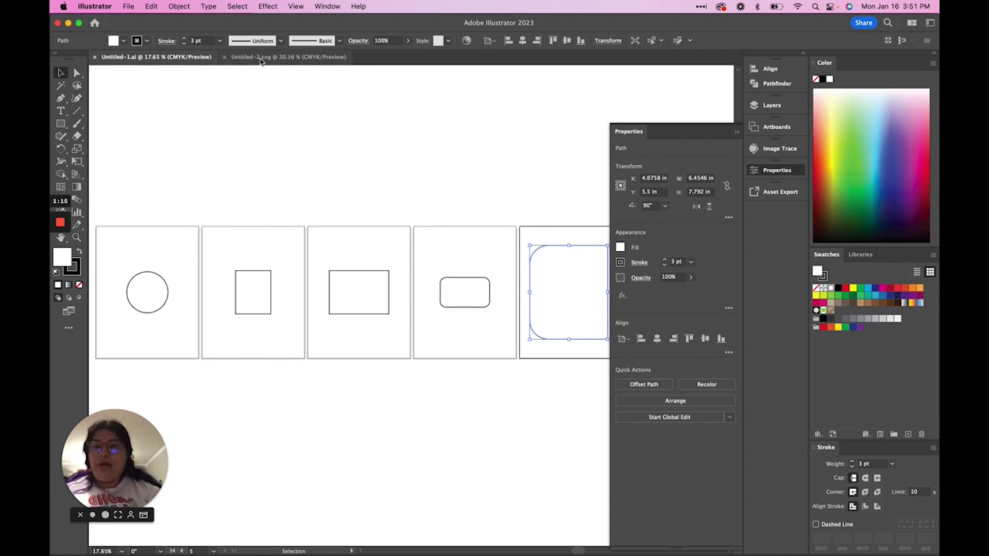
click(260, 58)
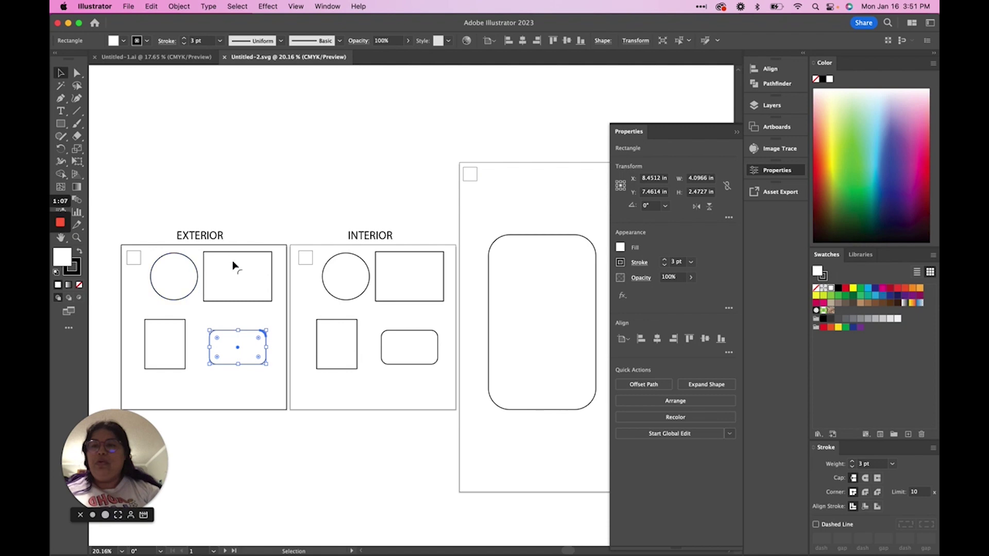
click(174, 260)
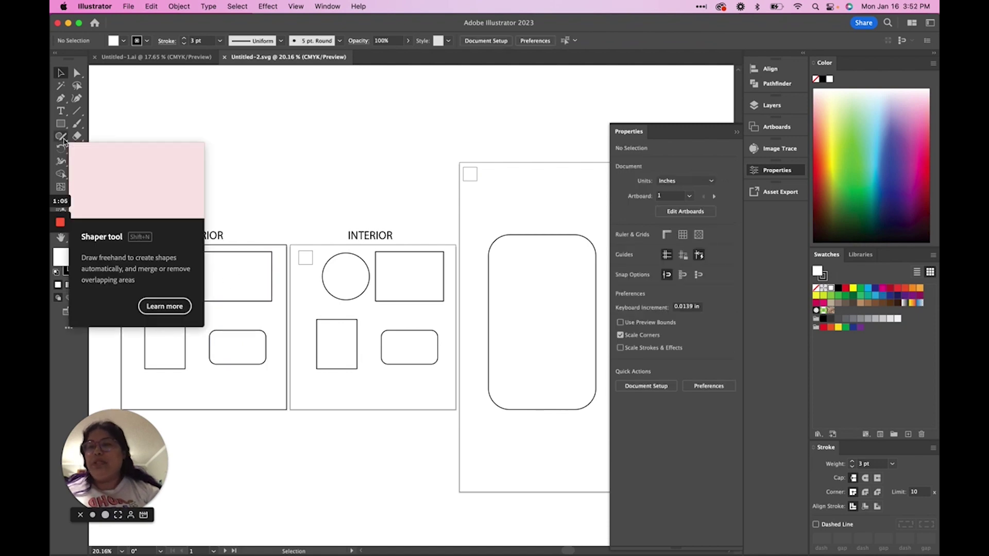
click(61, 124)
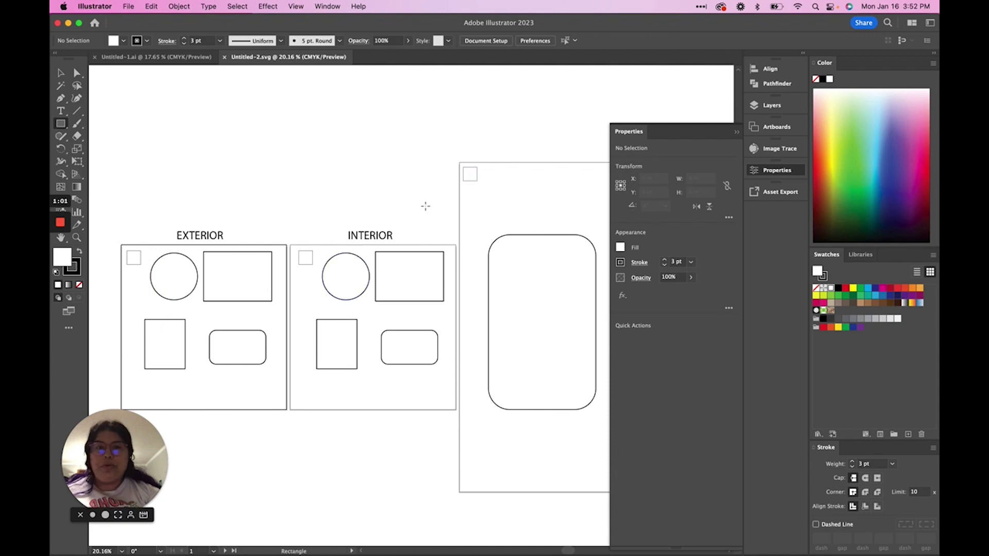
scroll(472, 206, down, 3)
scroll(471, 207, right, 3)
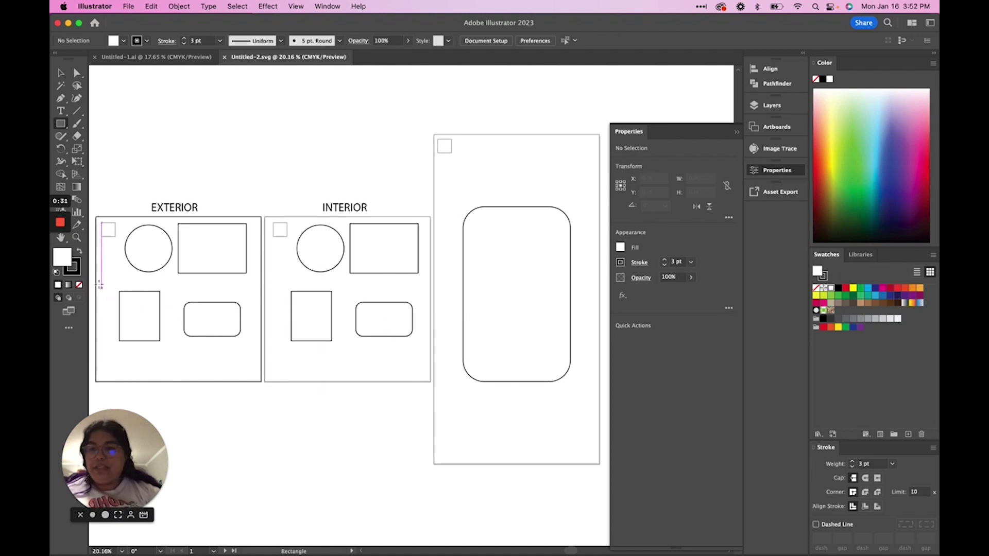
mouse_move(61, 229)
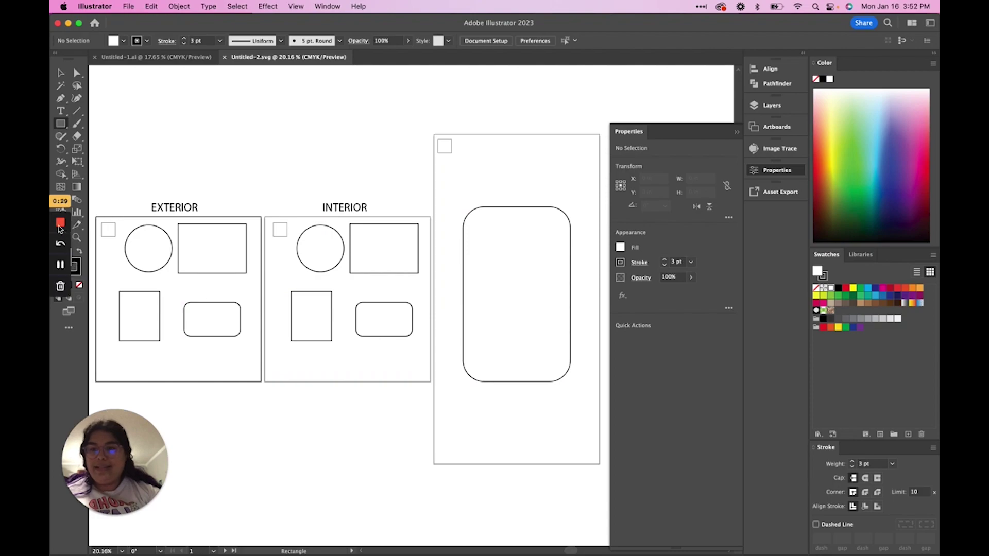